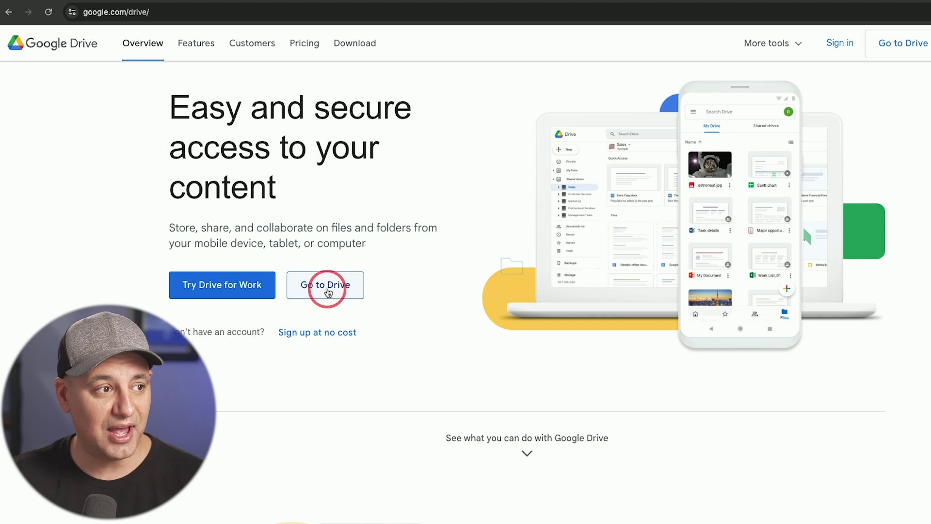
Open Drive from the Google Drive landing page and create a folder named Work in My Drive
{"action": "left_click", "coordinate": [108, 19]}
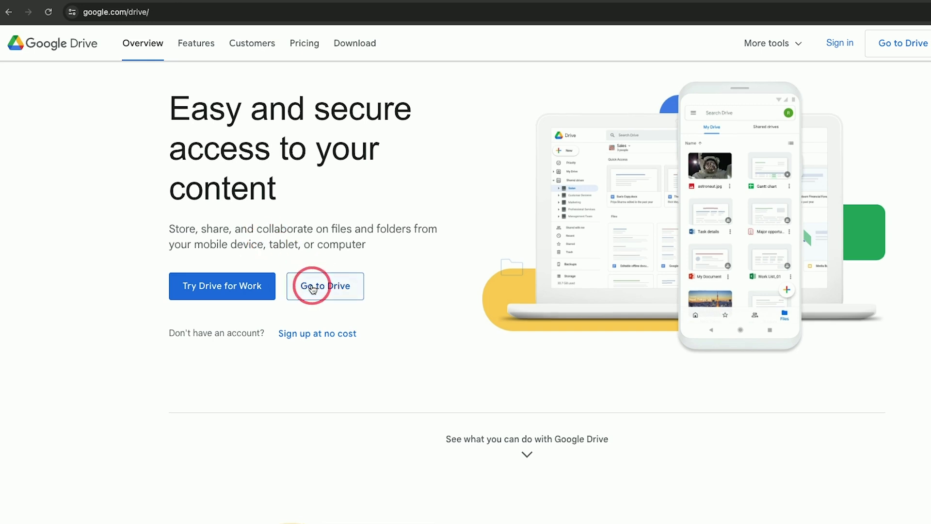
{"action": "left_click", "coordinate": [330, 290]}
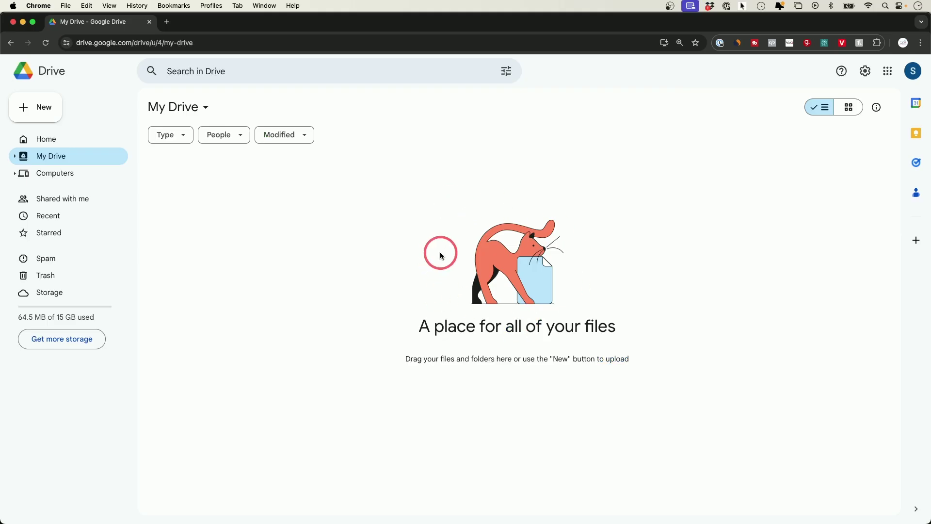
{"action": "left_click", "coordinate": [29, 114]}
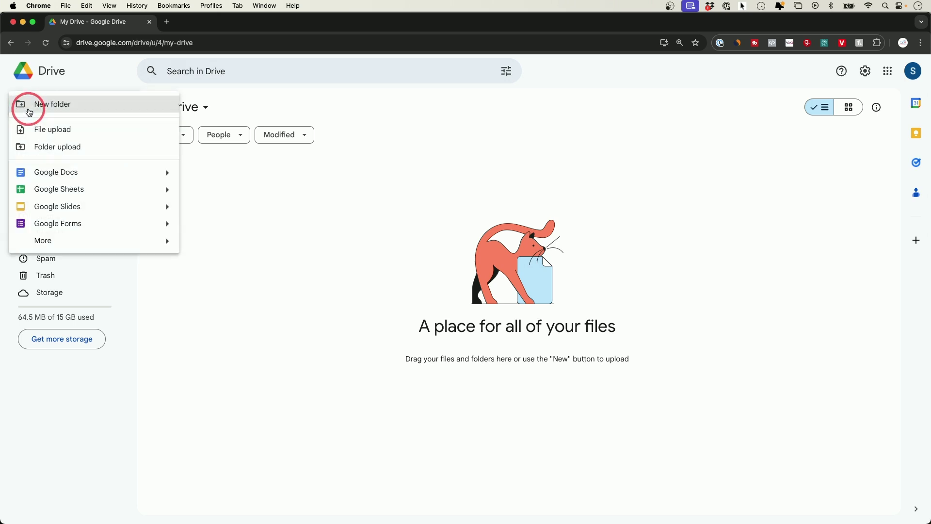
{"action": "left_click", "coordinate": [58, 105]}
{"action": "type", "text": "Work"}
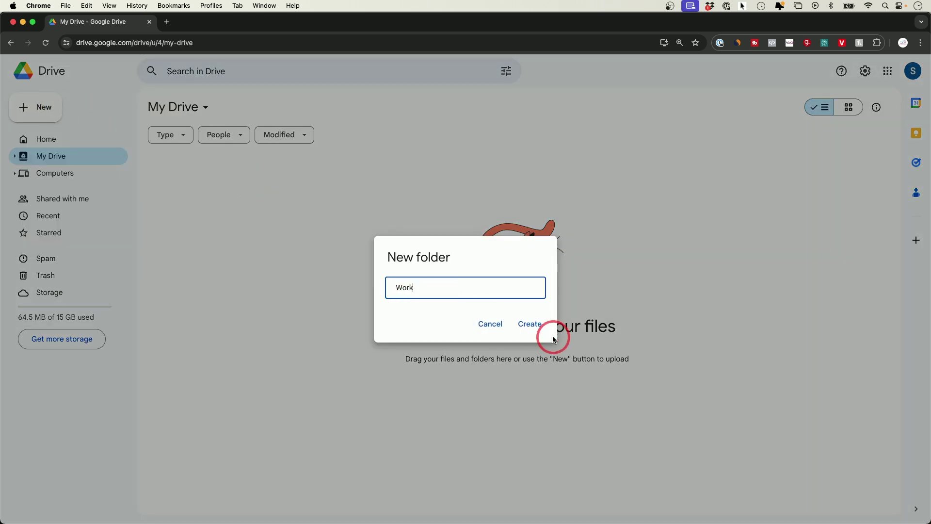
{"action": "left_click", "coordinate": [539, 324]}
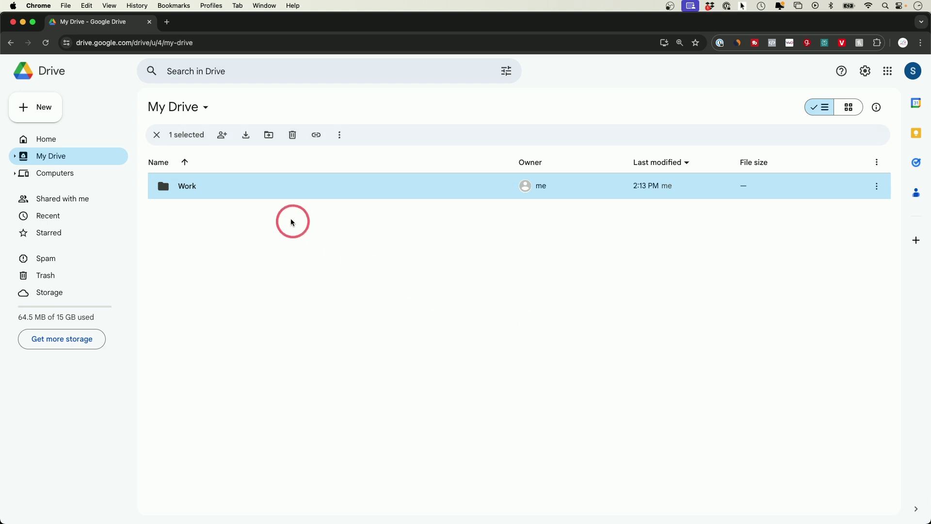
Create a second folder named Personal in My Drive
{"action": "left_click", "coordinate": [183, 107]}
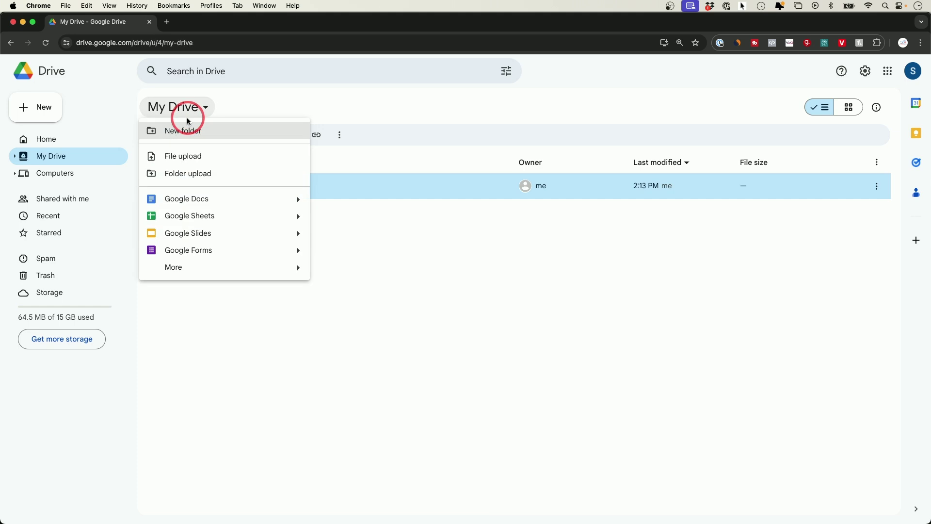
{"action": "left_click", "coordinate": [186, 129]}
{"action": "type", "text": "Personal"}
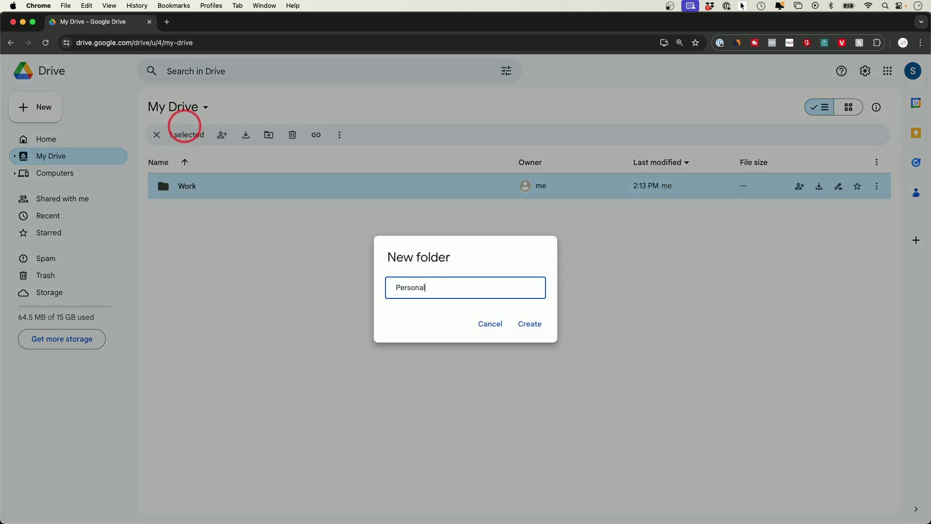
{"action": "key", "text": "Return"}
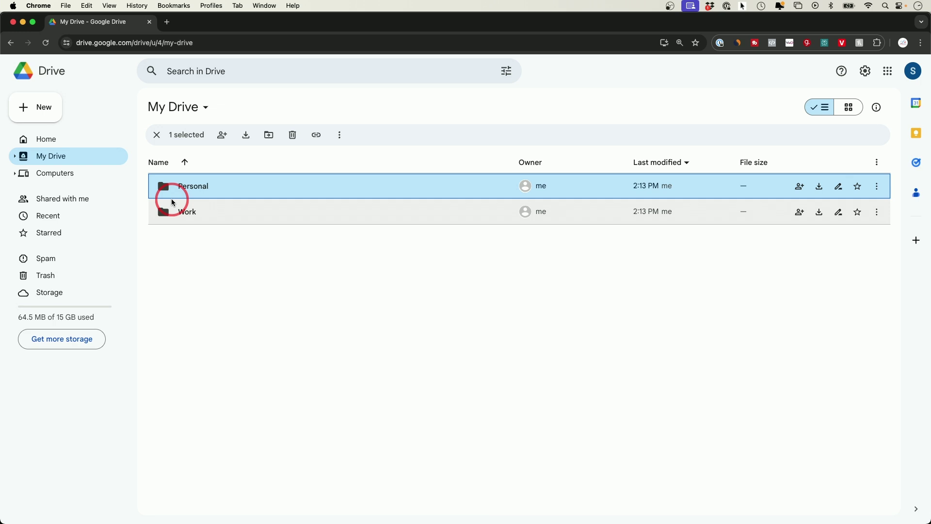
Look inside the Personal folder and its options for adding content, and return to My Drive
{"action": "double_click", "coordinate": [159, 188]}
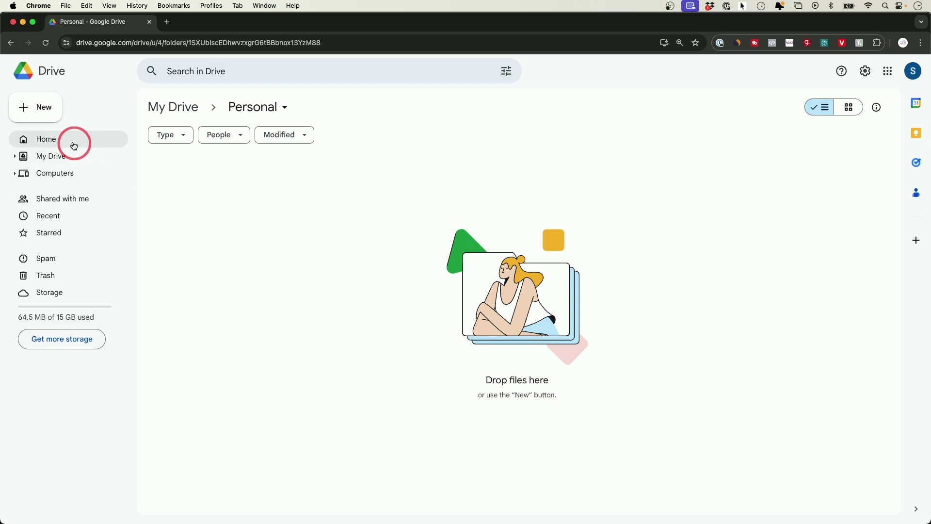
{"action": "left_click", "coordinate": [53, 117]}
{"action": "left_click", "coordinate": [314, 181]}
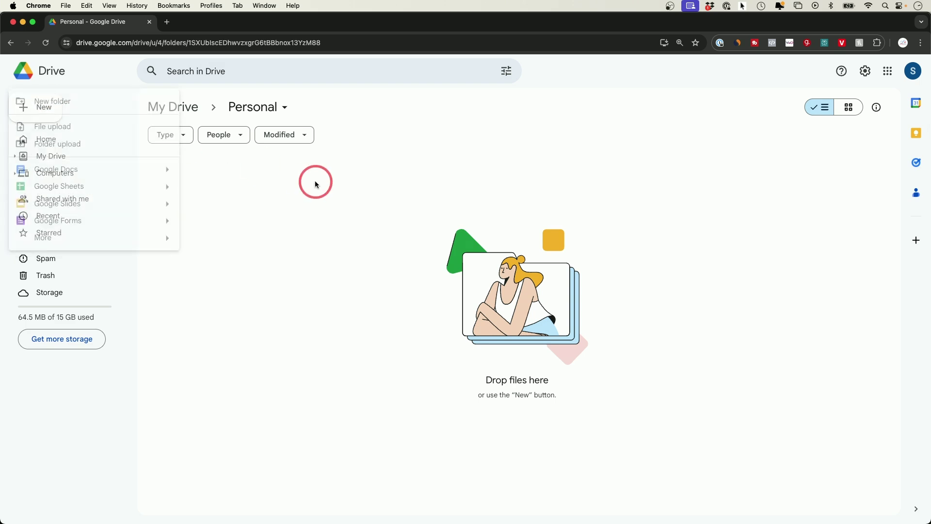
{"action": "left_click", "coordinate": [171, 111]}
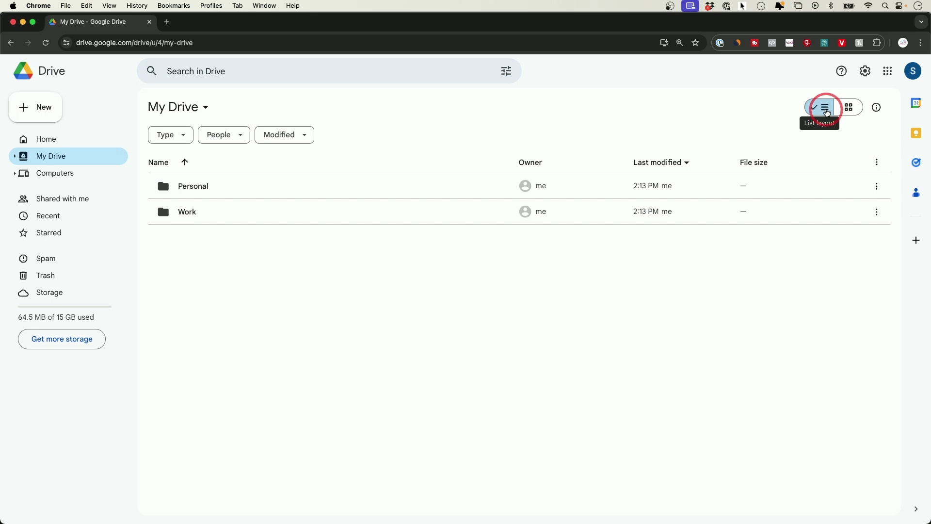
Switch the My Drive folders to grid layout and back to list layout
{"action": "left_click", "coordinate": [850, 109]}
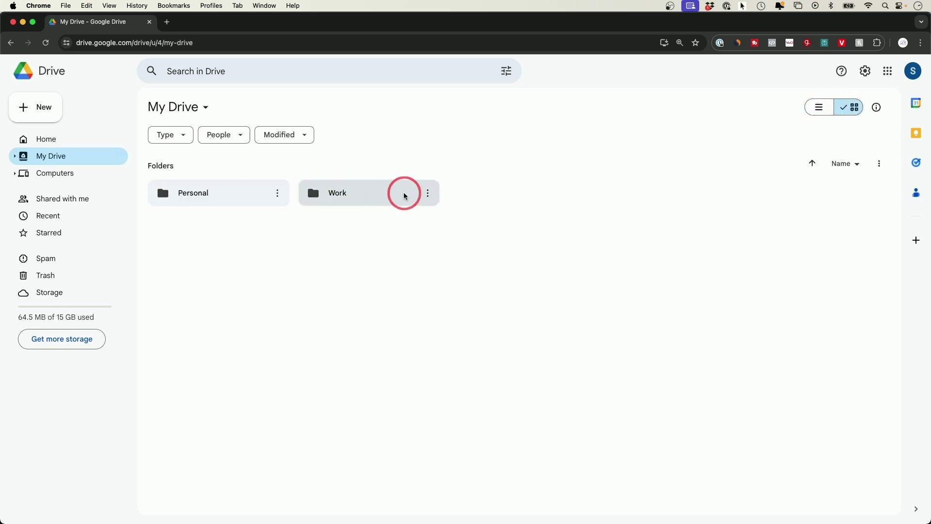
{"action": "left_click", "coordinate": [816, 108]}
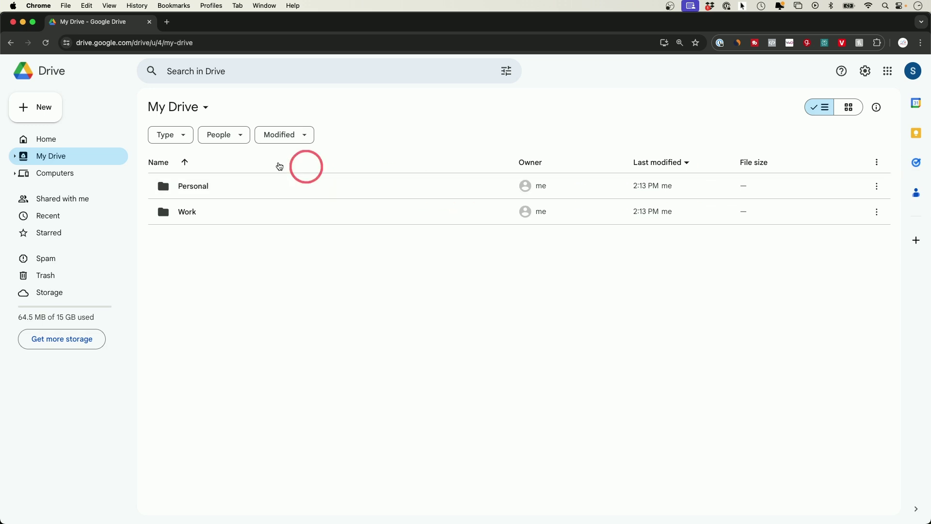
Upload the file "New Claude Upgrade is a game changer - Claude Projects Overview.docx" to My Drive
{"action": "left_click", "coordinate": [31, 111]}
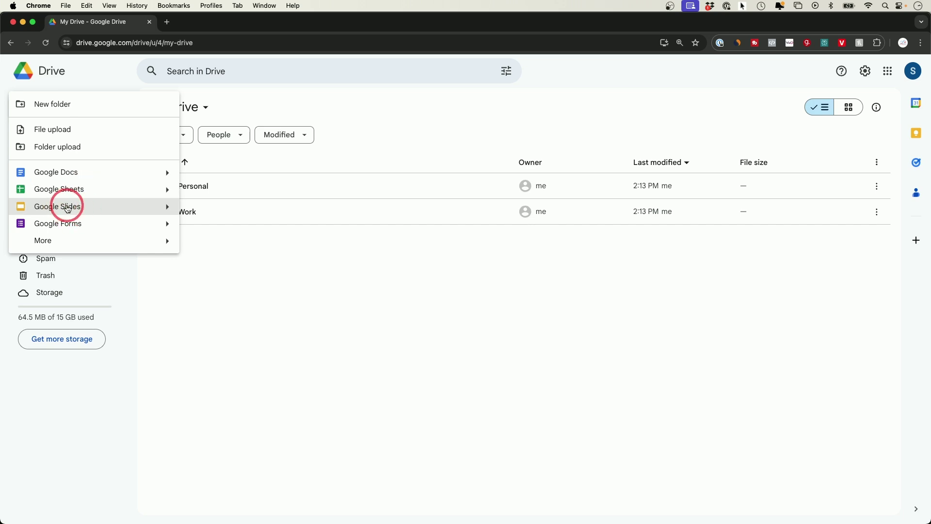
{"action": "mouse_move", "coordinate": [69, 239]}
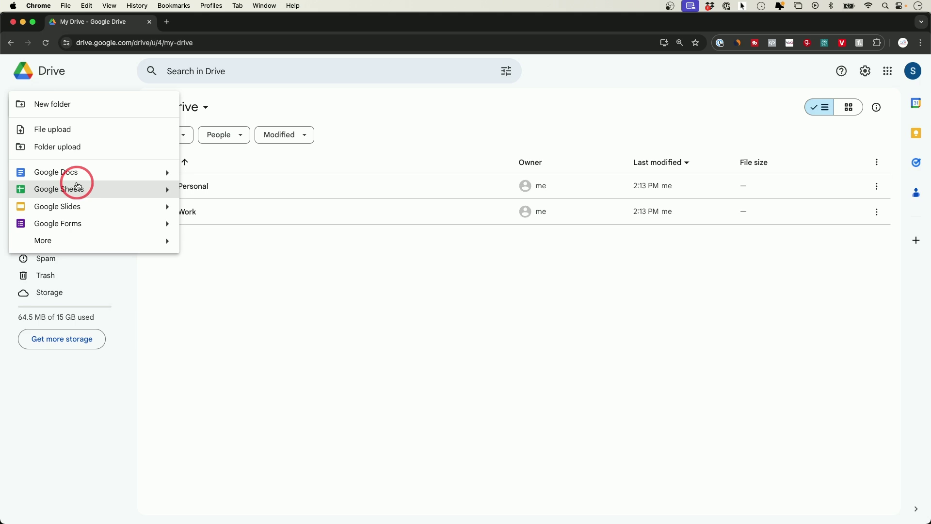
{"action": "left_click", "coordinate": [79, 133]}
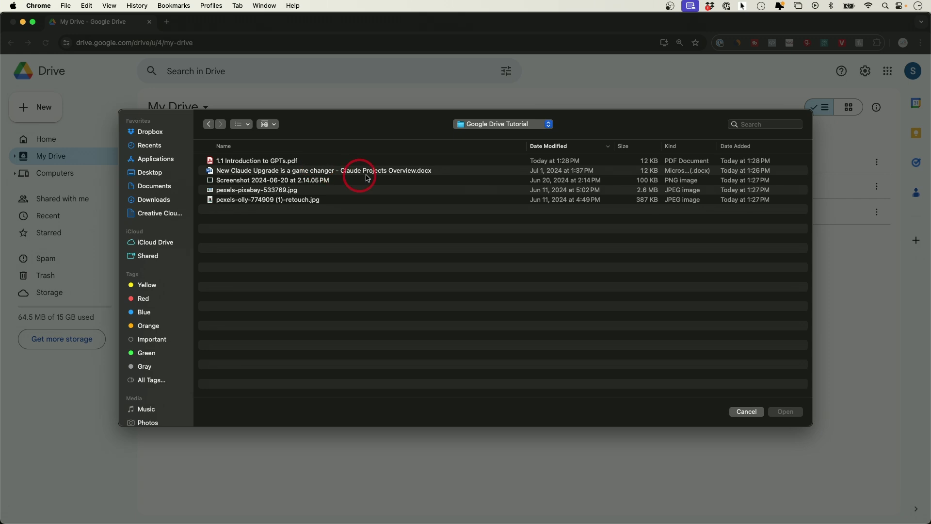
{"action": "left_click", "coordinate": [406, 173]}
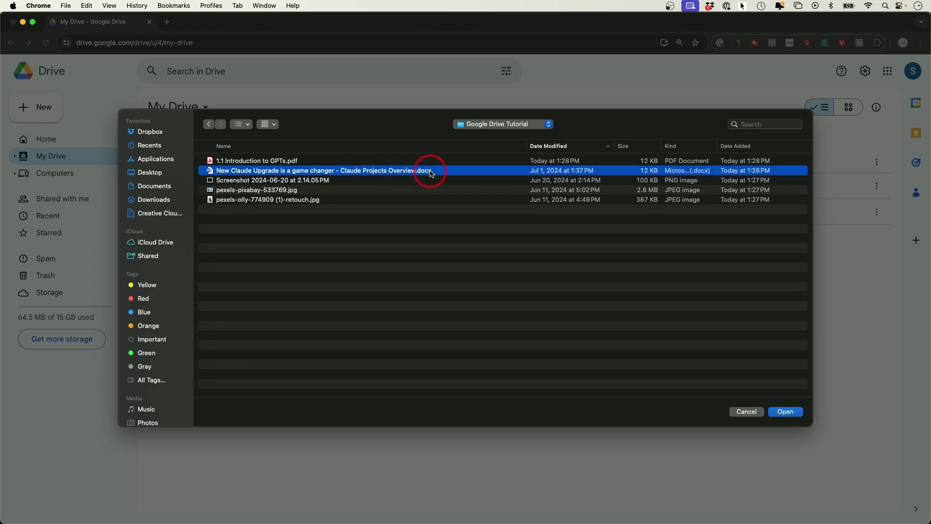
{"action": "left_click", "coordinate": [791, 412]}
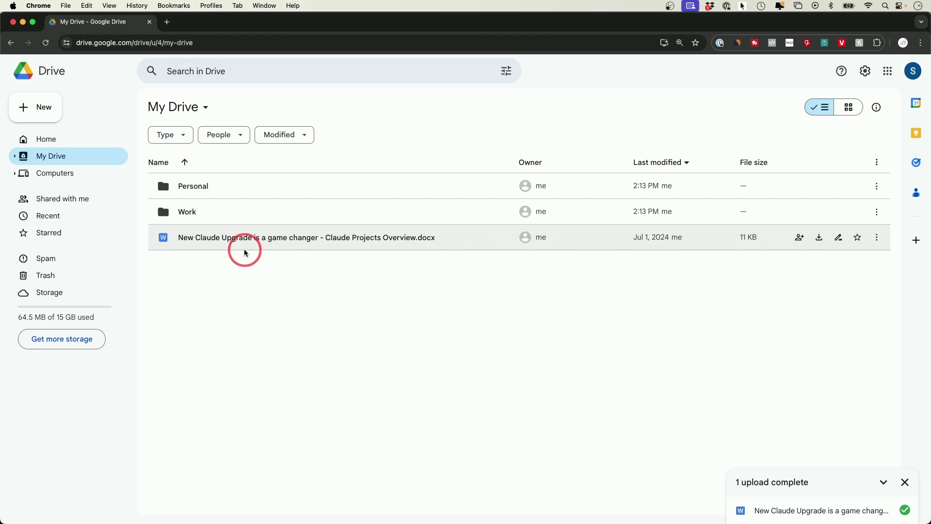
Move the uploaded Claude Projects Overview document into the Work folder and open that folder
{"action": "mouse_move", "coordinate": [245, 247]}
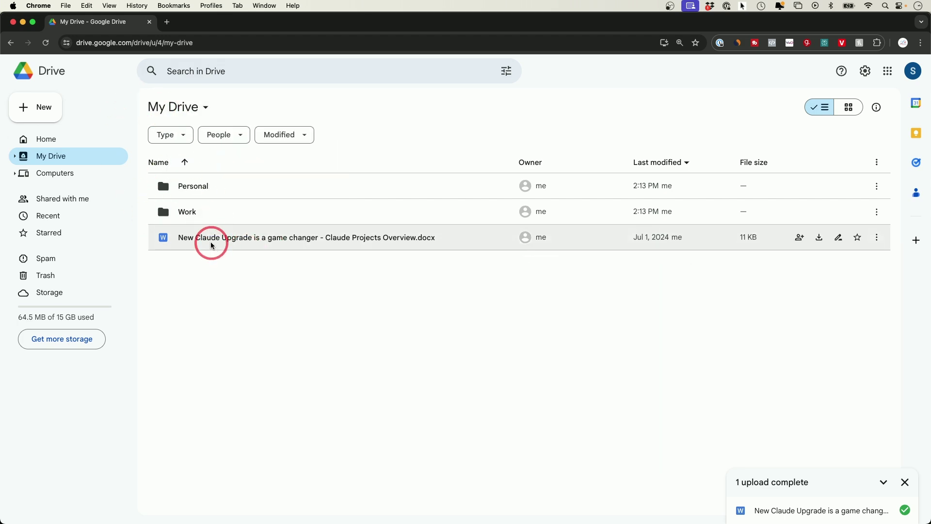
{"action": "left_click_drag", "start_coordinate": [230, 243], "coordinate": [209, 214]}
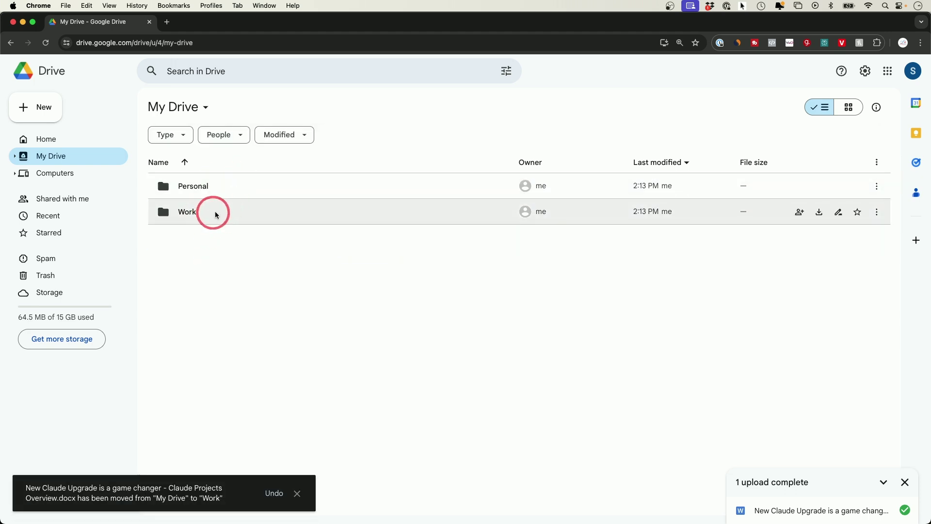
{"action": "double_click", "coordinate": [228, 208]}
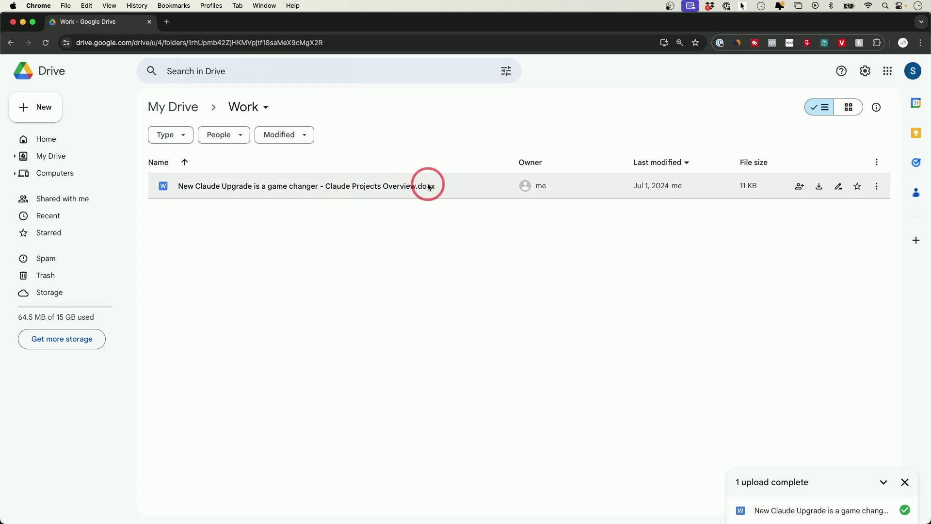
Open the Claude document, delete the phrase "Claude just introduced a new update called projects,", undo the deletion and close the document
{"action": "mouse_move", "coordinate": [161, 189]}
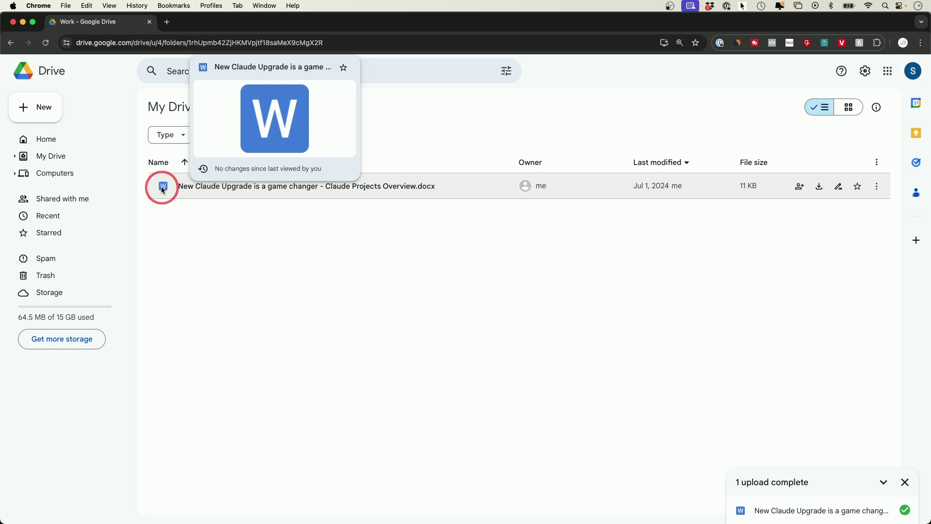
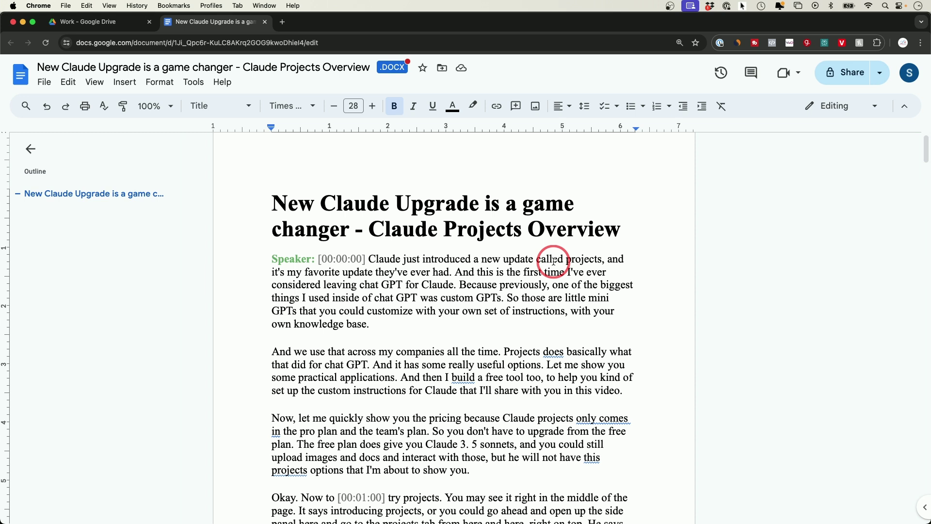
{"action": "left_click_drag", "start_coordinate": [369, 259], "coordinate": [606, 260]}
{"action": "key", "text": "BackSpace"}
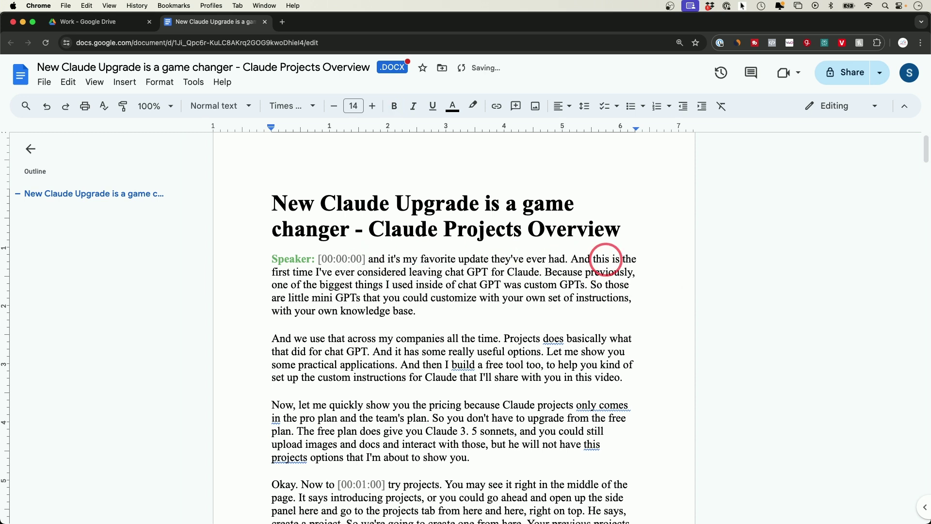
{"action": "key", "text": "ctrl+z"}
{"action": "scroll", "coordinate": [558, 316], "scroll_direction": "down", "scroll_amount": 10}
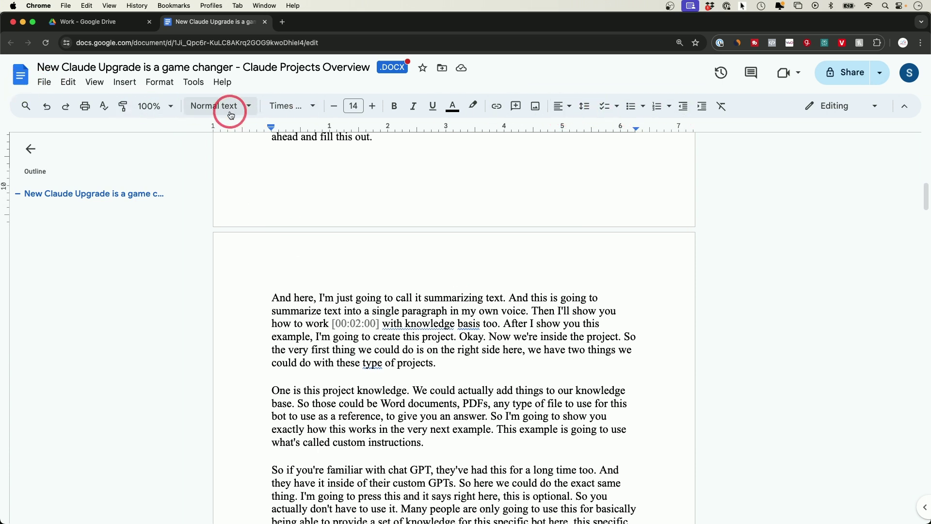
{"action": "scroll", "coordinate": [422, 333], "scroll_direction": "up", "scroll_amount": 10}
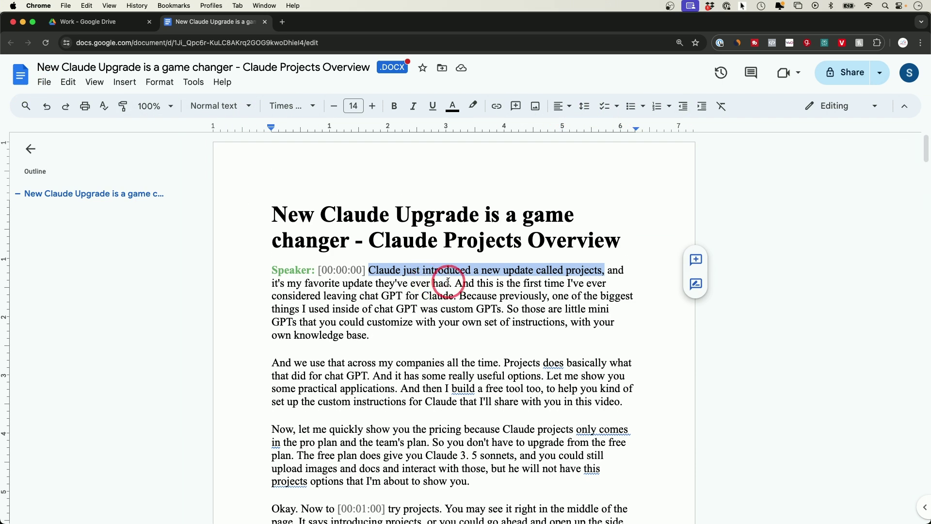
{"action": "left_click", "coordinate": [448, 281]}
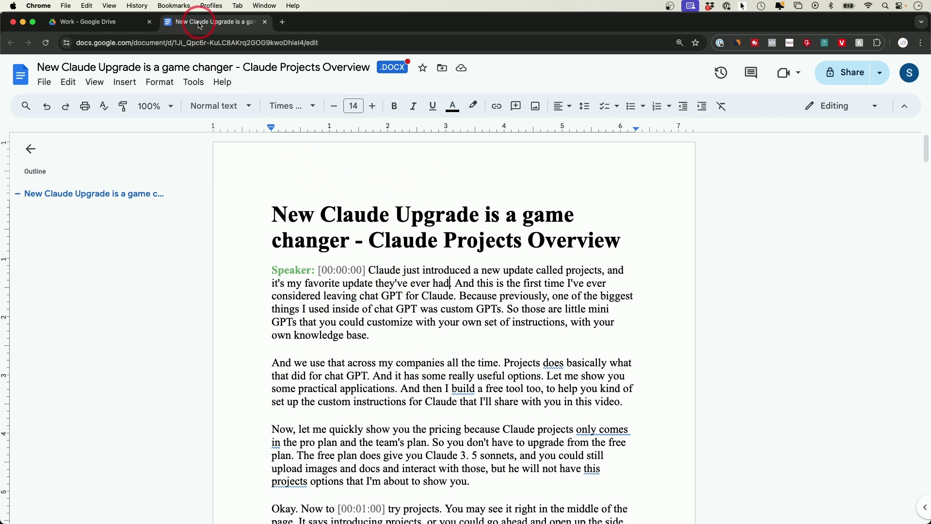
{"action": "left_click", "coordinate": [265, 22]}
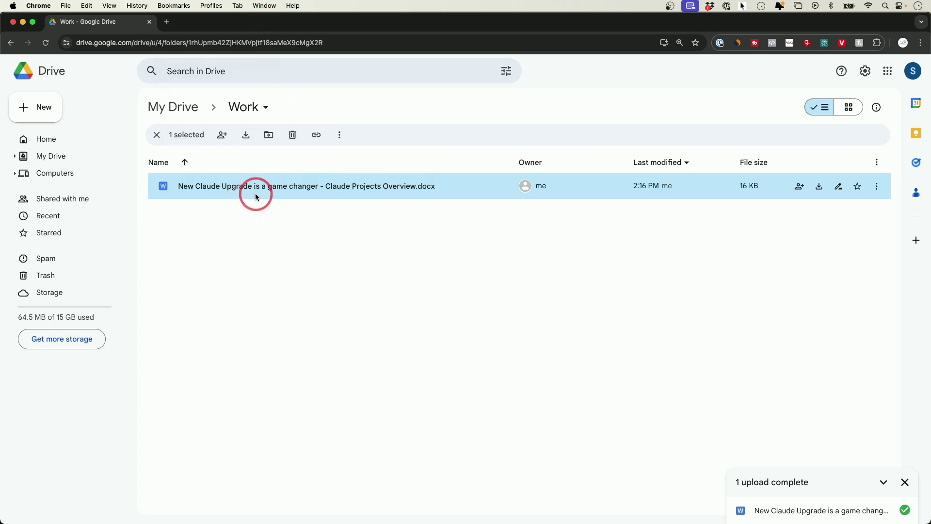
Reopen the Claude document, shorten its heading to "Claude Projects Overview", and close it
{"action": "double_click", "coordinate": [217, 195]}
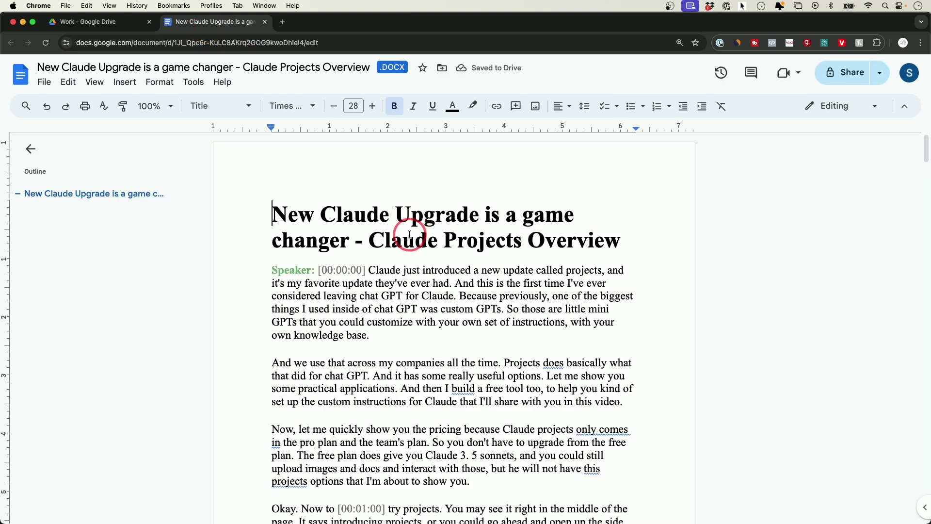
{"action": "left_click_drag", "start_coordinate": [270, 213], "coordinate": [365, 244]}
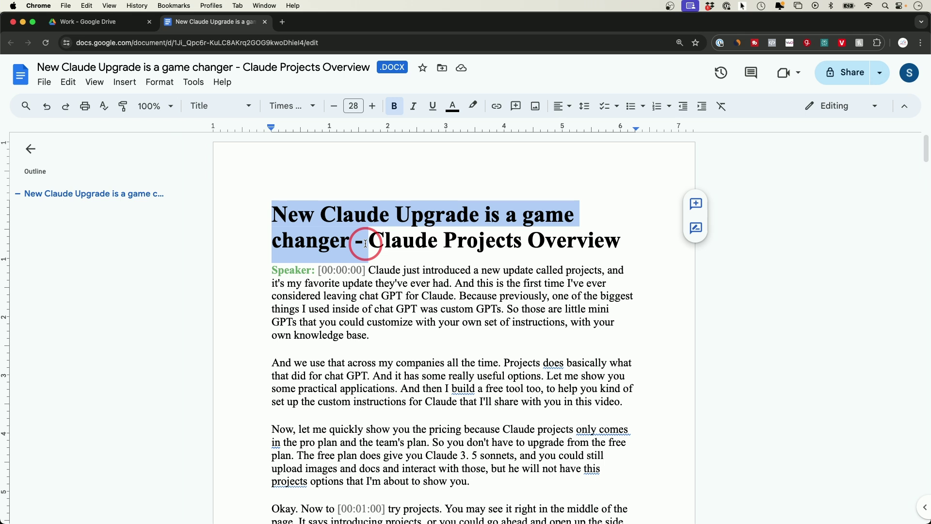
{"action": "key", "text": "BackSpace"}
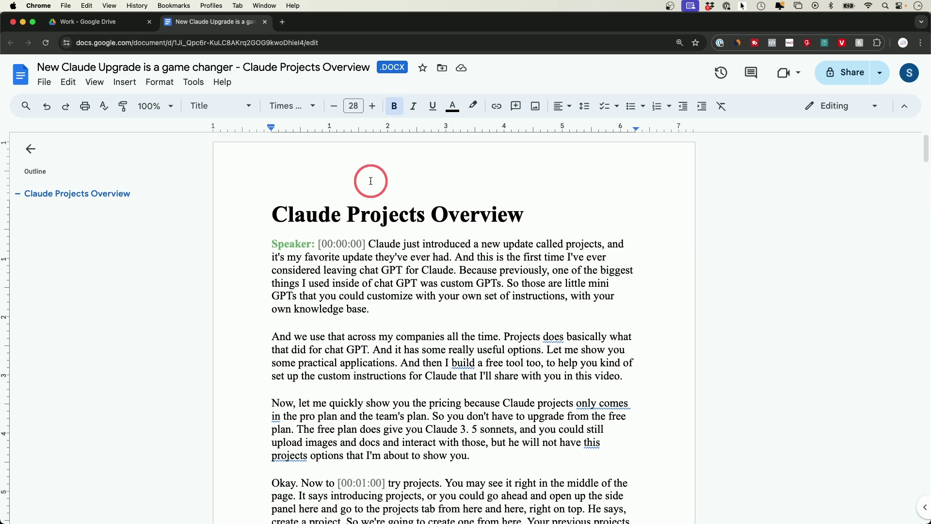
{"action": "left_click", "coordinate": [265, 22]}
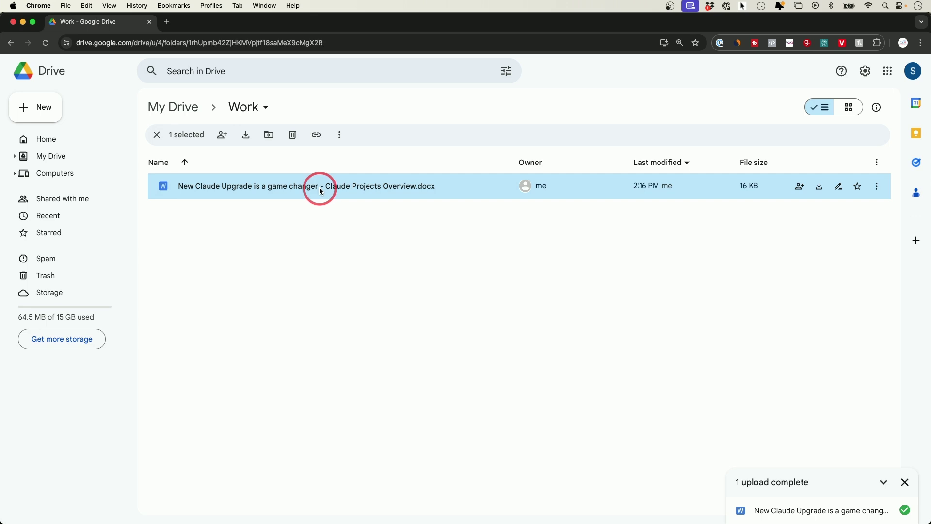
Open the Personal folder and upload all five files from the Google Drive Tutorial folder into it
{"action": "left_click", "coordinate": [171, 108]}
{"action": "double_click", "coordinate": [216, 190]}
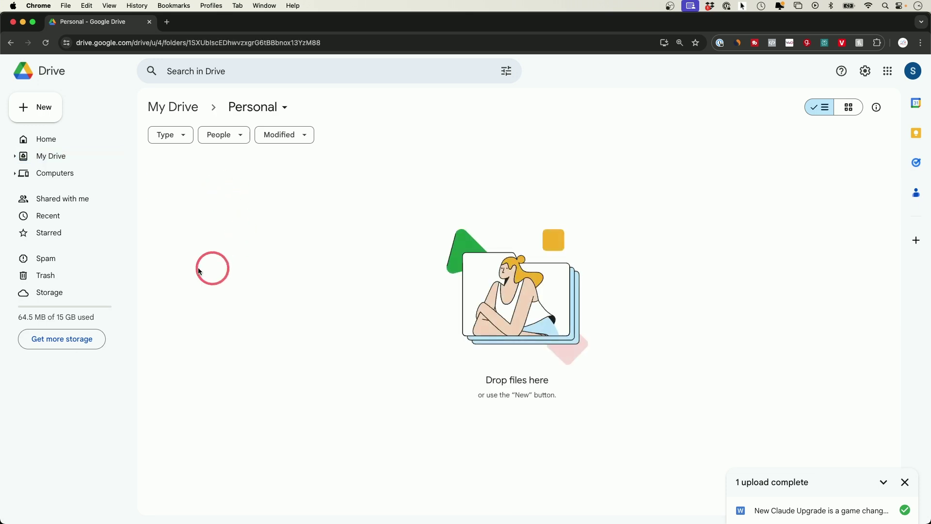
{"action": "left_click", "coordinate": [32, 114]}
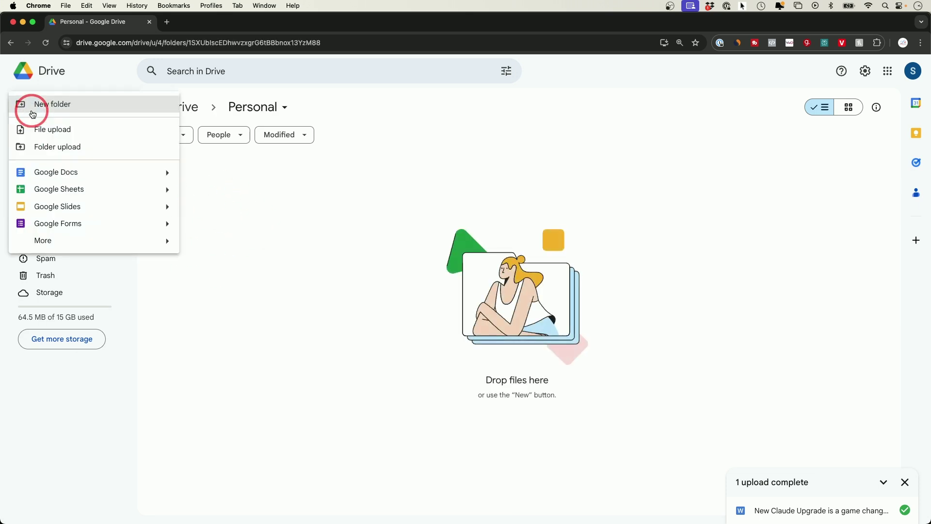
{"action": "left_click", "coordinate": [50, 131]}
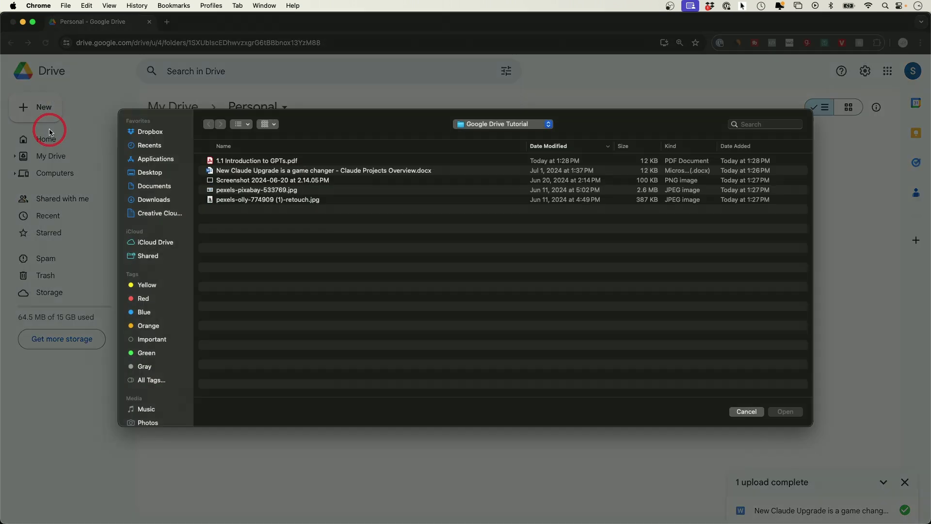
{"action": "mouse_move", "coordinate": [306, 216]}
{"action": "left_mouse_down"}
{"action": "mouse_move", "coordinate": [247, 141]}
{"action": "mouse_move", "coordinate": [312, 257]}
{"action": "mouse_move", "coordinate": [226, 140]}
{"action": "mouse_move", "coordinate": [272, 158]}
{"action": "left_mouse_up"}
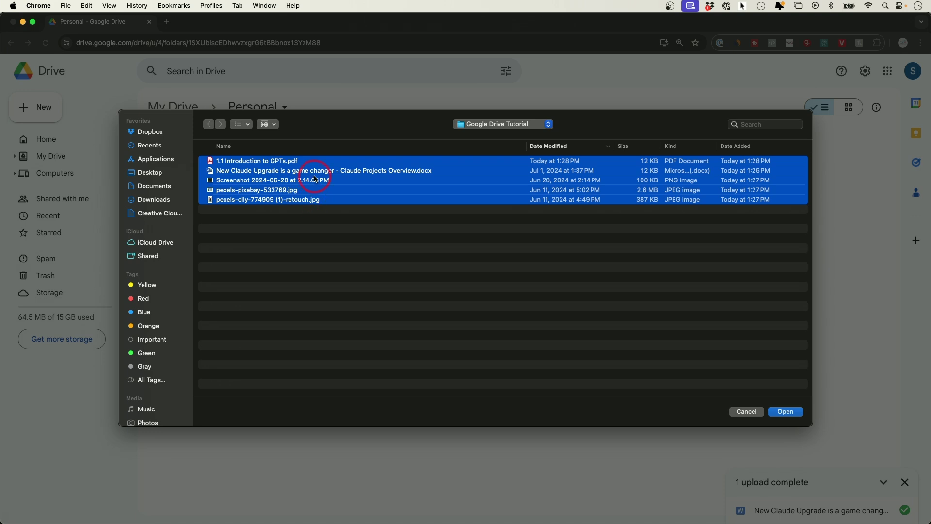
{"action": "left_click", "coordinate": [786, 412]}
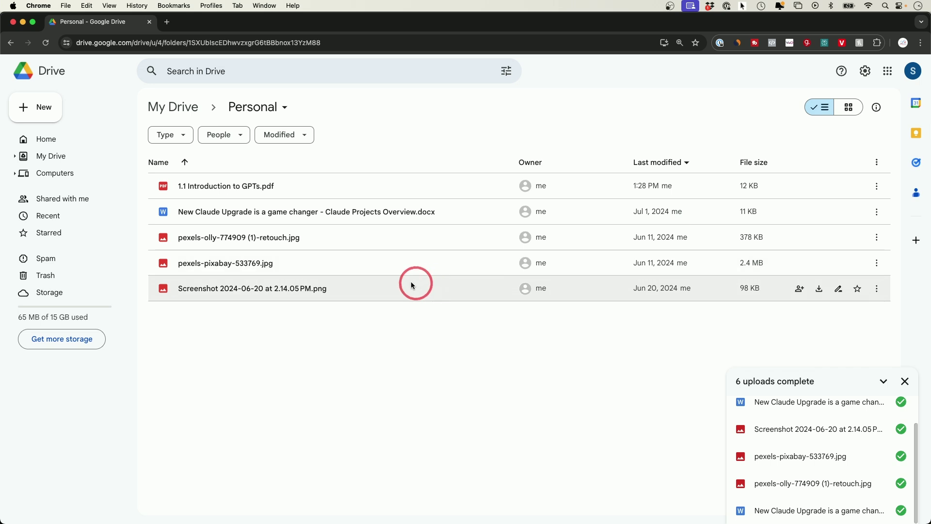
{"action": "mouse_move", "coordinate": [164, 240]}
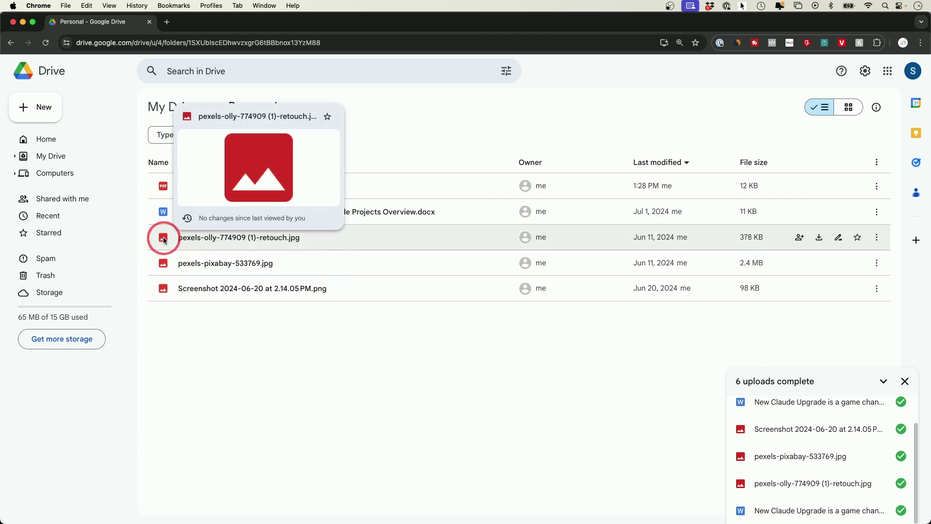
{"action": "mouse_move", "coordinate": [164, 189]}
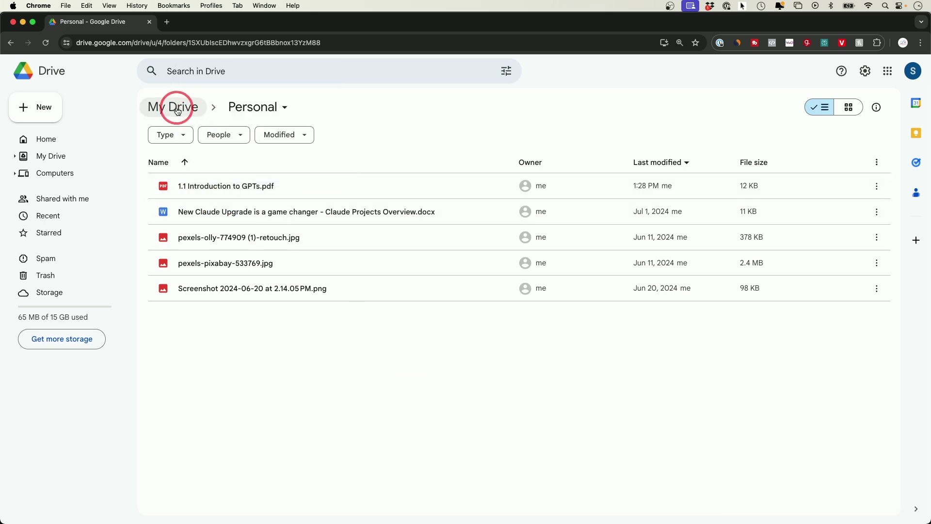
Create a new Google Docs document in My Drive and name it "Google Drive Tutorial"
{"action": "left_click", "coordinate": [177, 108]}
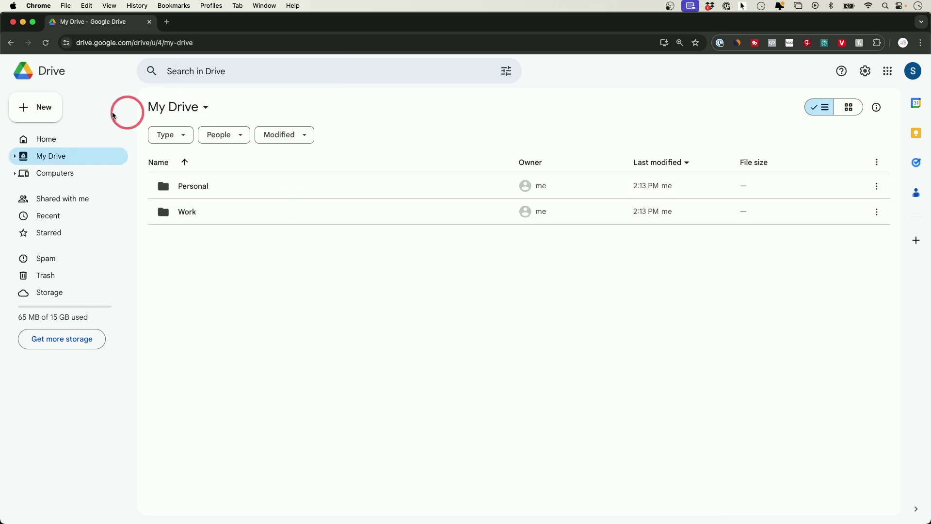
{"action": "left_click", "coordinate": [36, 108]}
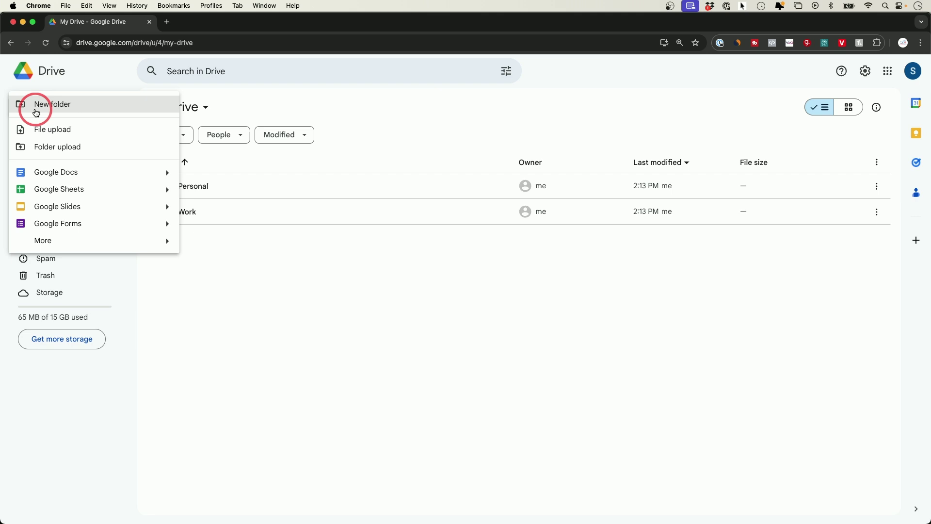
{"action": "left_click", "coordinate": [59, 175]}
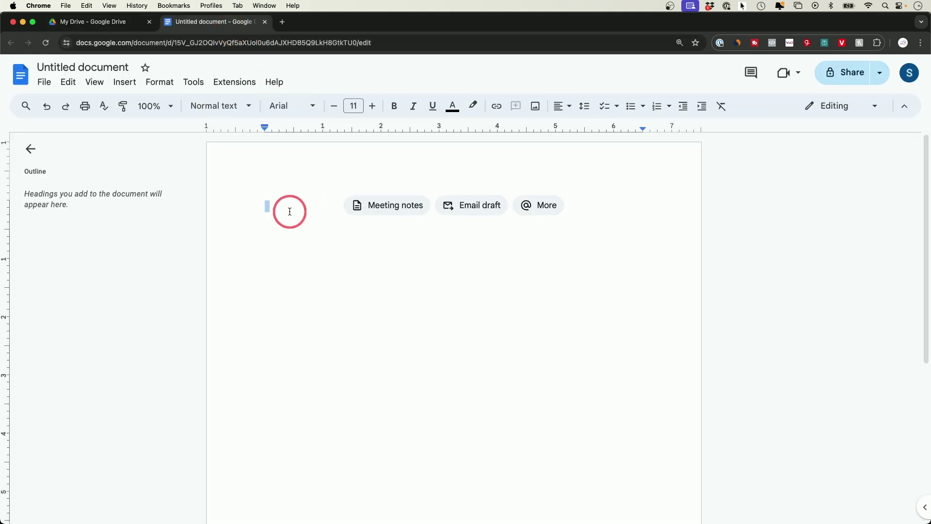
{"action": "left_click", "coordinate": [78, 66]}
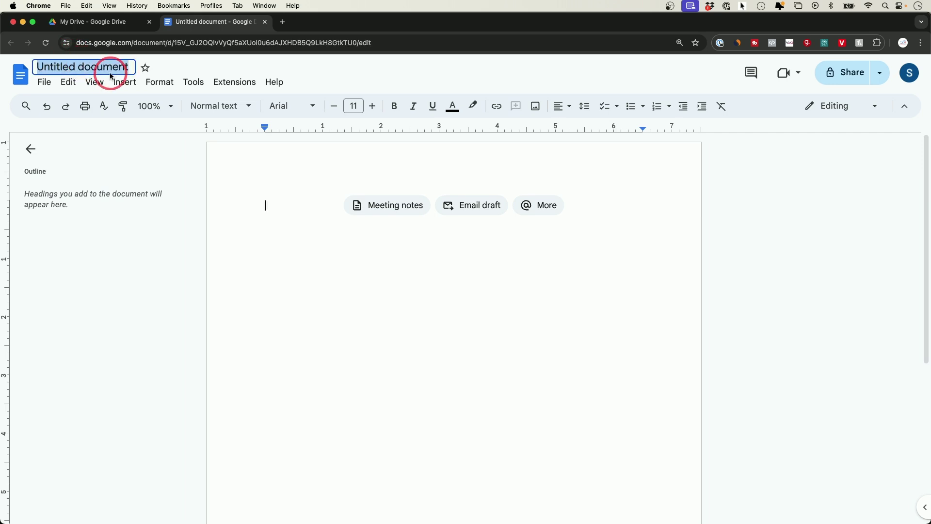
{"action": "type", "text": "Google Drive Tutorial"}
{"action": "key", "text": "Return"}
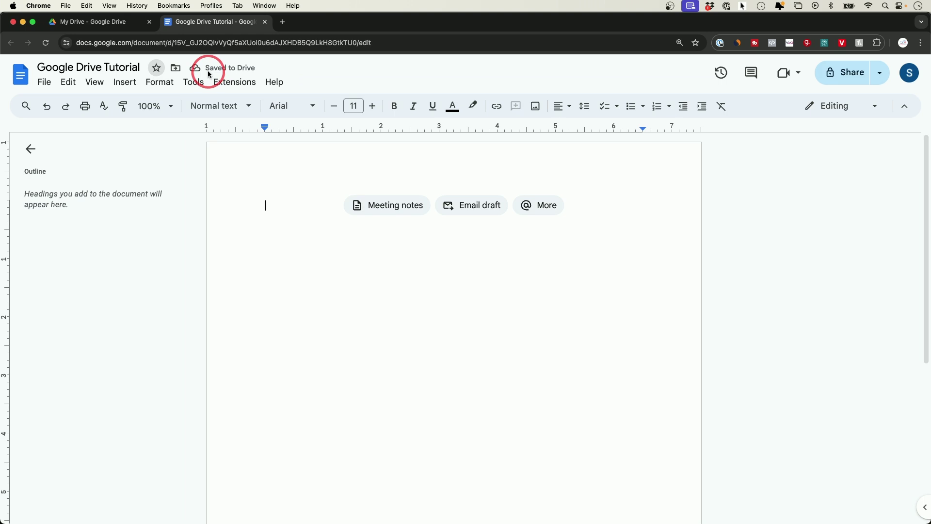
Move the Google Drive Tutorial document from My Drive to the Work folder and dismiss the notification
{"action": "left_click", "coordinate": [175, 71]}
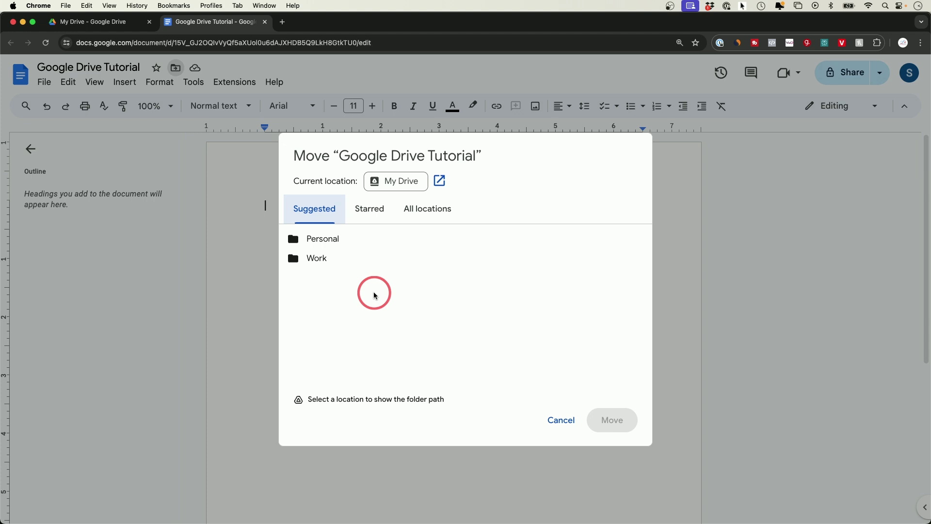
{"action": "left_click", "coordinate": [493, 261]}
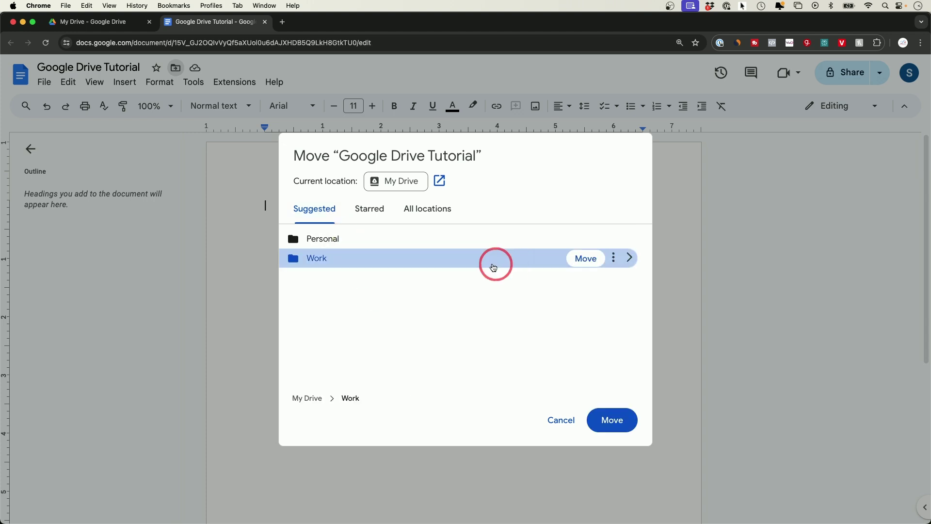
{"action": "left_click", "coordinate": [587, 259]}
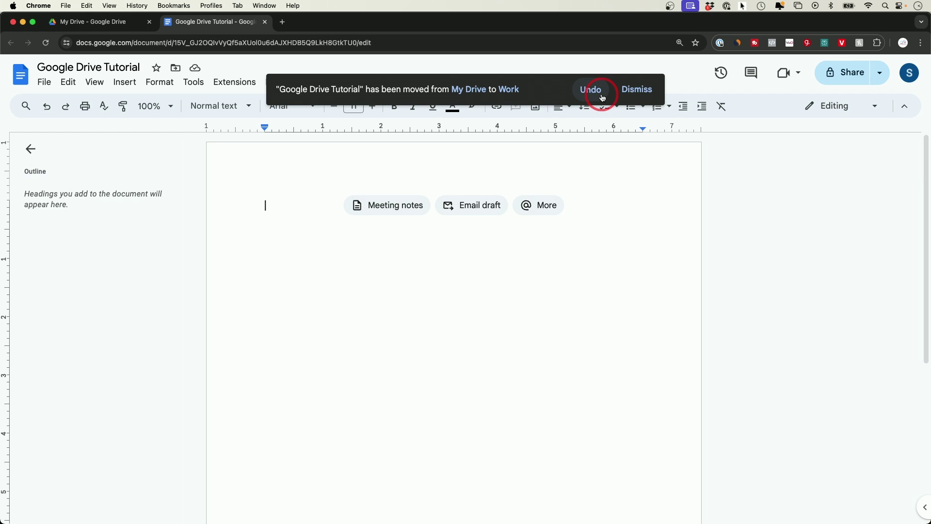
{"action": "left_click", "coordinate": [634, 91]}
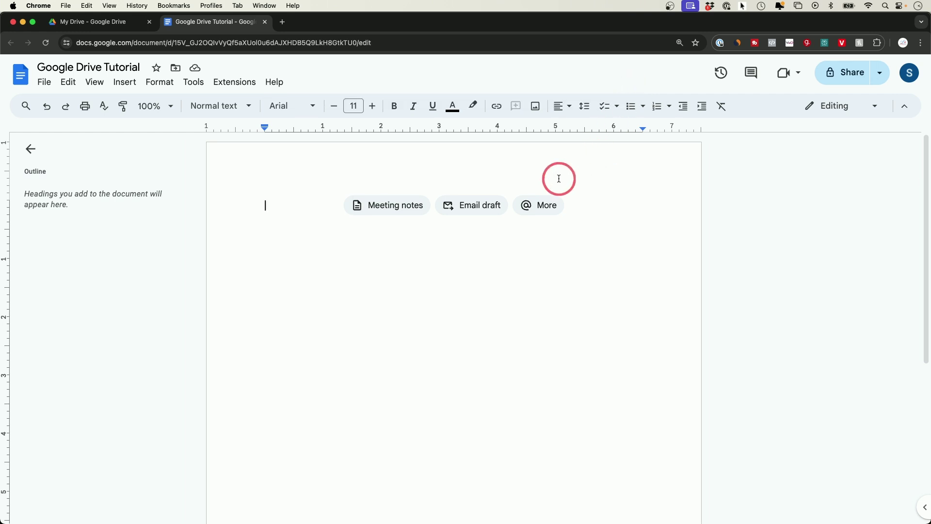
Check the Work folder for the Google Drive Tutorial document, return to the document and close it
{"action": "left_click", "coordinate": [103, 21]}
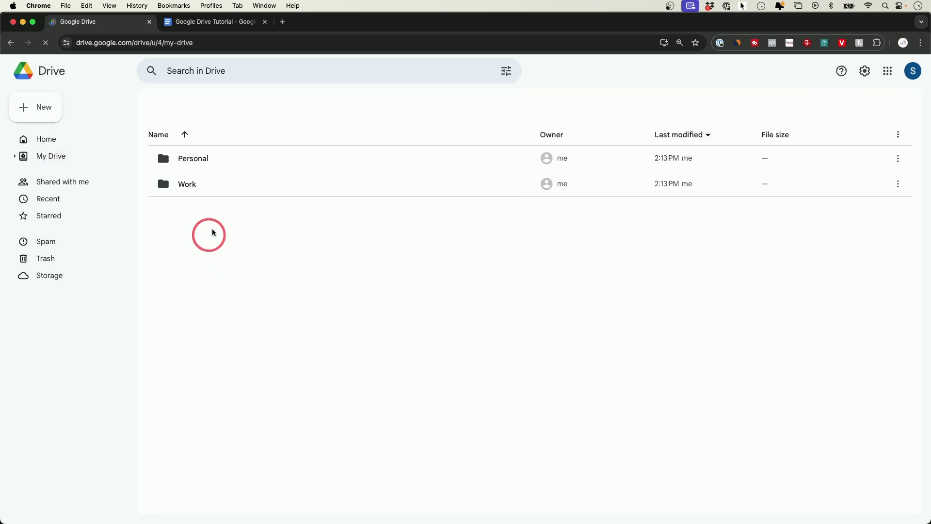
{"action": "double_click", "coordinate": [208, 211]}
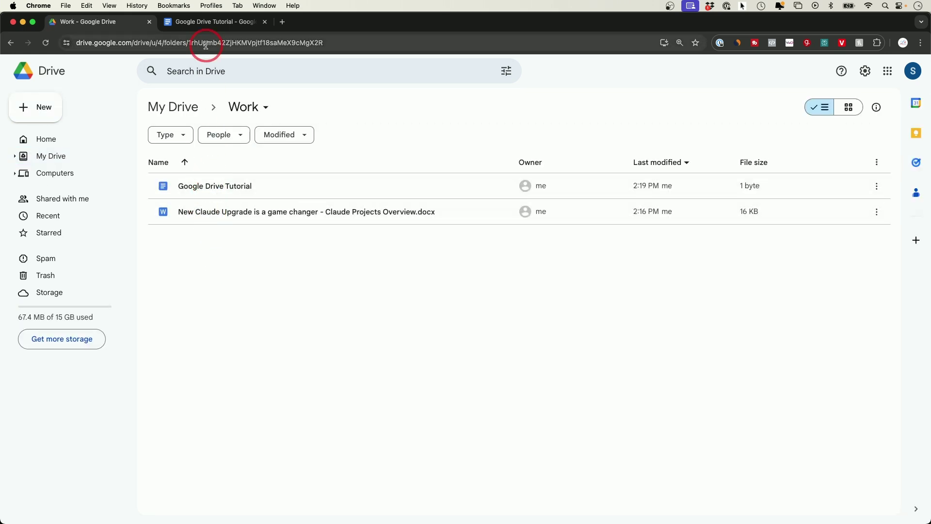
{"action": "left_click", "coordinate": [214, 22]}
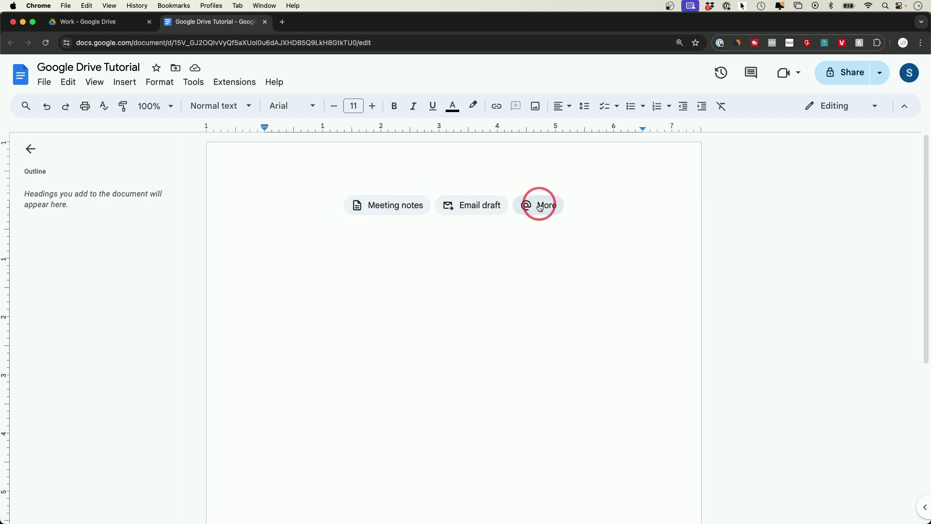
{"action": "double_click", "coordinate": [285, 209]}
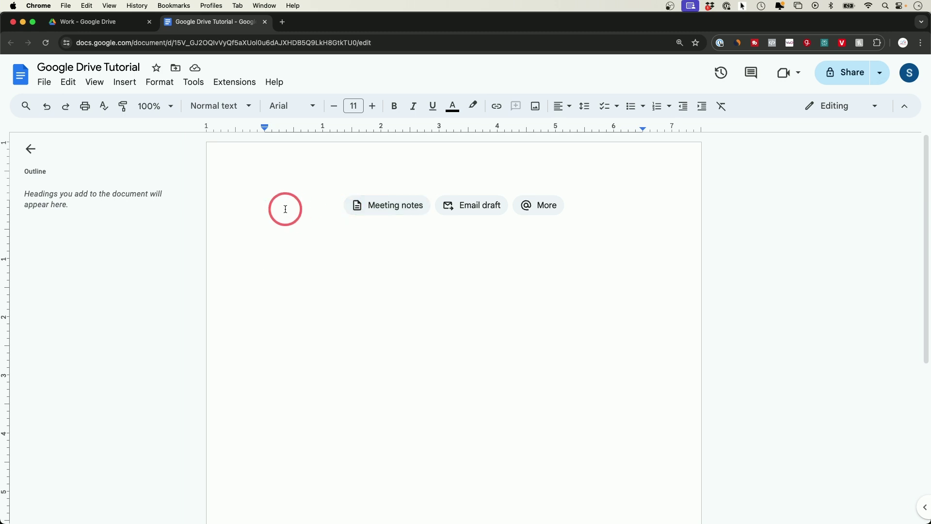
{"action": "left_click", "coordinate": [266, 22]}
{"action": "left_click", "coordinate": [266, 22]}
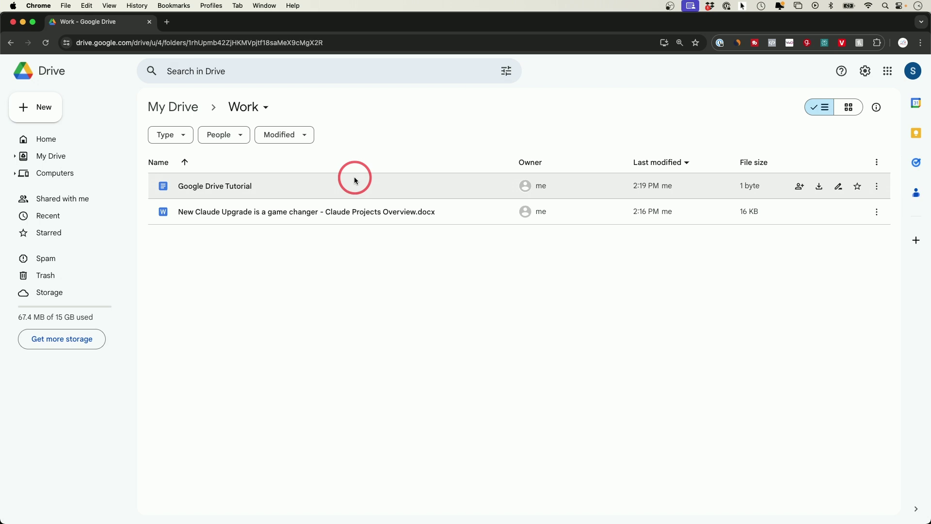
Upload the file "1.1 Introduction to GPTs.pdf" to the top level of My Drive
{"action": "left_click", "coordinate": [52, 156]}
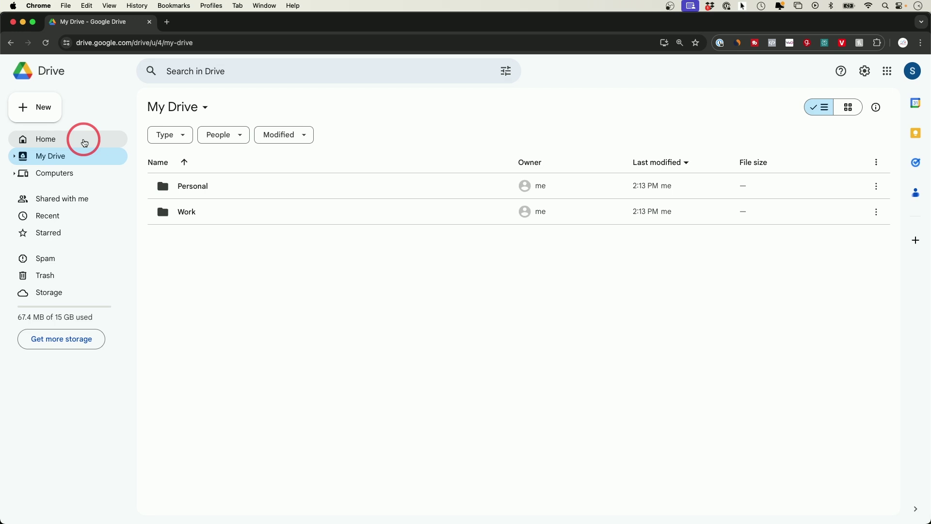
{"action": "left_click", "coordinate": [41, 112]}
{"action": "left_click", "coordinate": [53, 131]}
{"action": "left_click", "coordinate": [314, 162]}
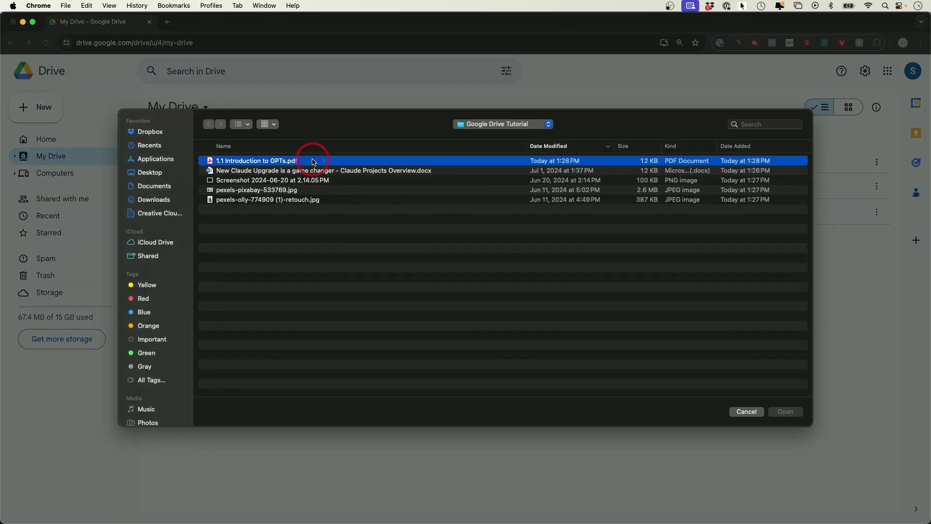
{"action": "double_click", "coordinate": [314, 162]}
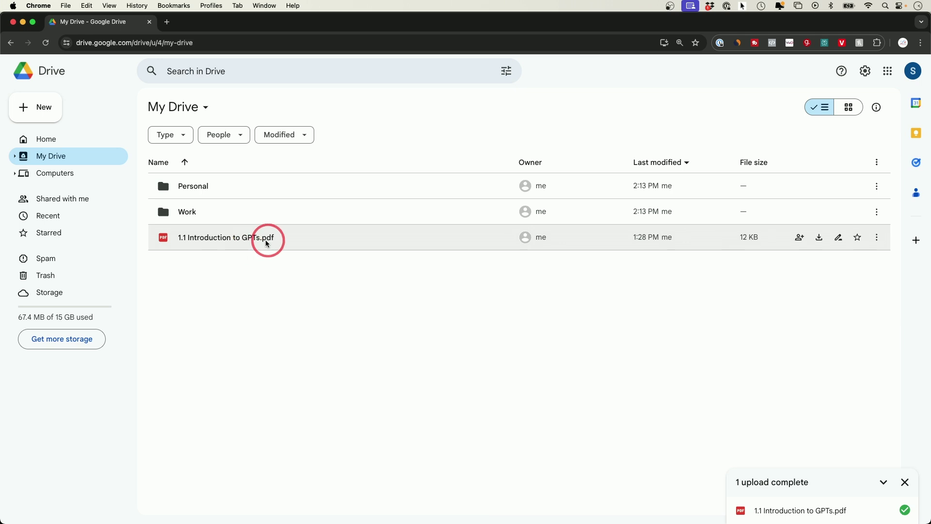
Preview the uploaded Introduction to GPTs PDF and open it with Google Docs for editing
{"action": "double_click", "coordinate": [229, 242]}
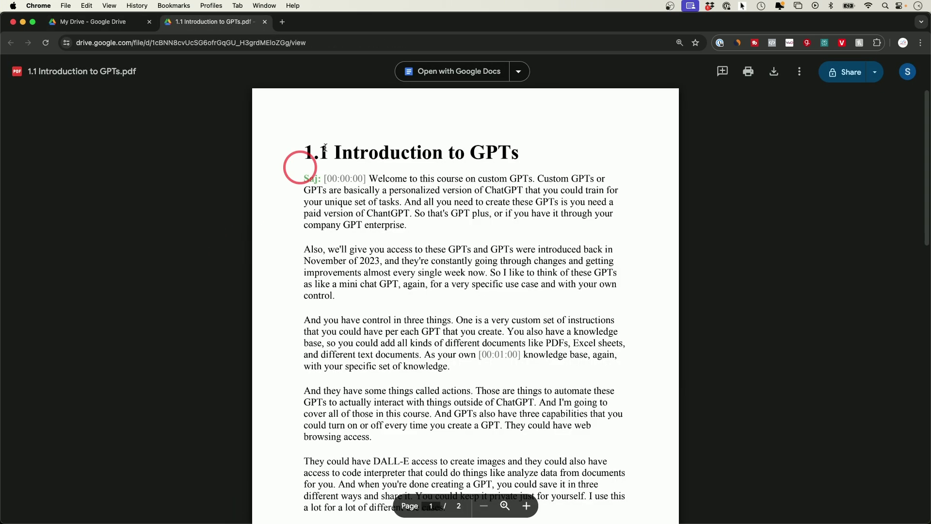
{"action": "scroll", "coordinate": [480, 376], "scroll_direction": "down", "scroll_amount": 15}
{"action": "scroll", "coordinate": [478, 380], "scroll_direction": "up", "scroll_amount": 15}
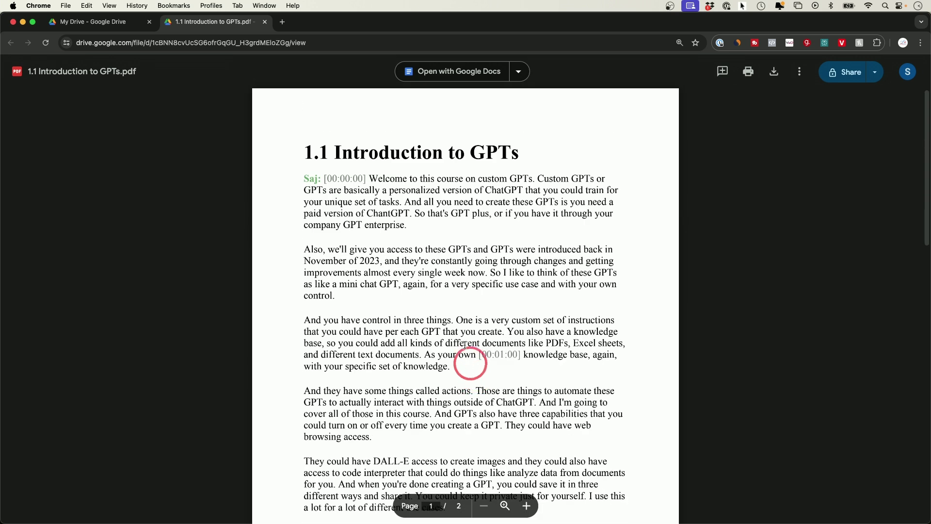
{"action": "left_click_drag", "start_coordinate": [421, 251], "coordinate": [385, 251]}
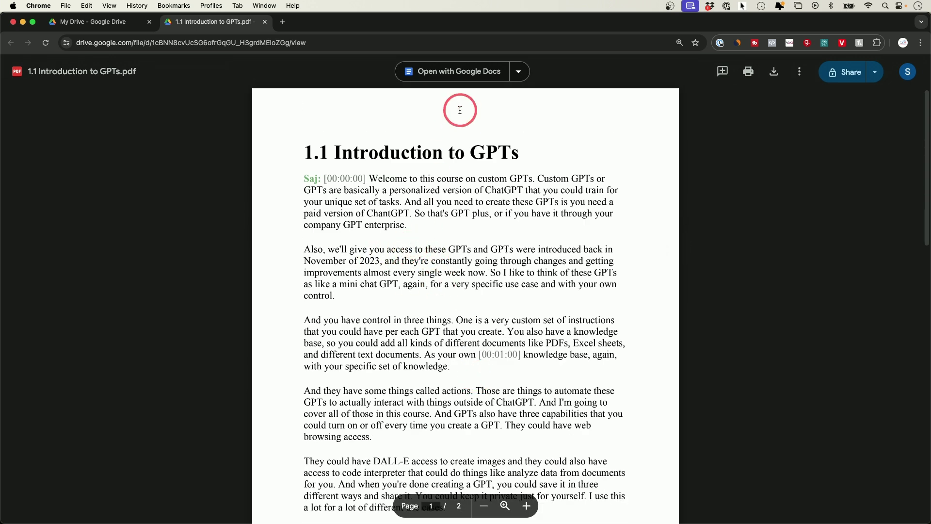
{"action": "left_click", "coordinate": [474, 76]}
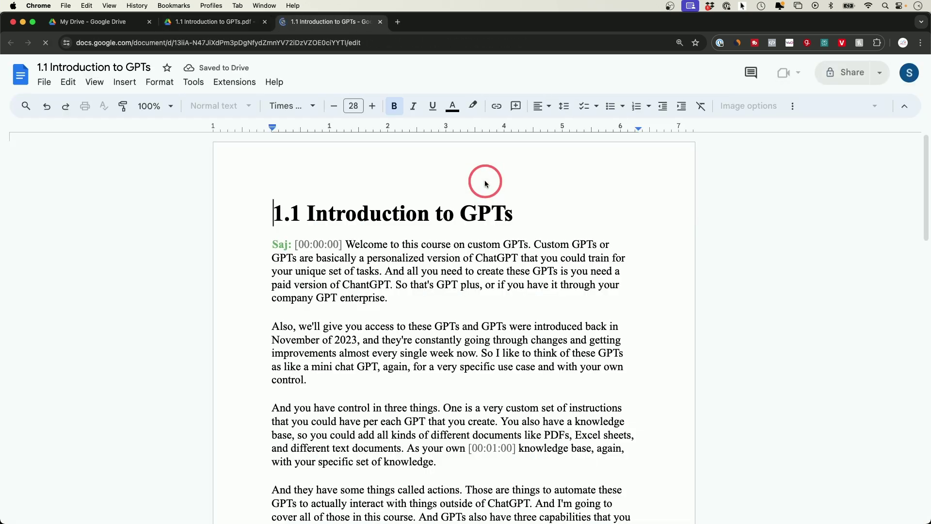
Delete "1.1" from the document heading and the speaker label with timestamp "[00:00:00]" from the first paragraph
{"action": "left_click_drag", "start_coordinate": [310, 213], "coordinate": [269, 210]}
{"action": "key", "text": "BackSpace"}
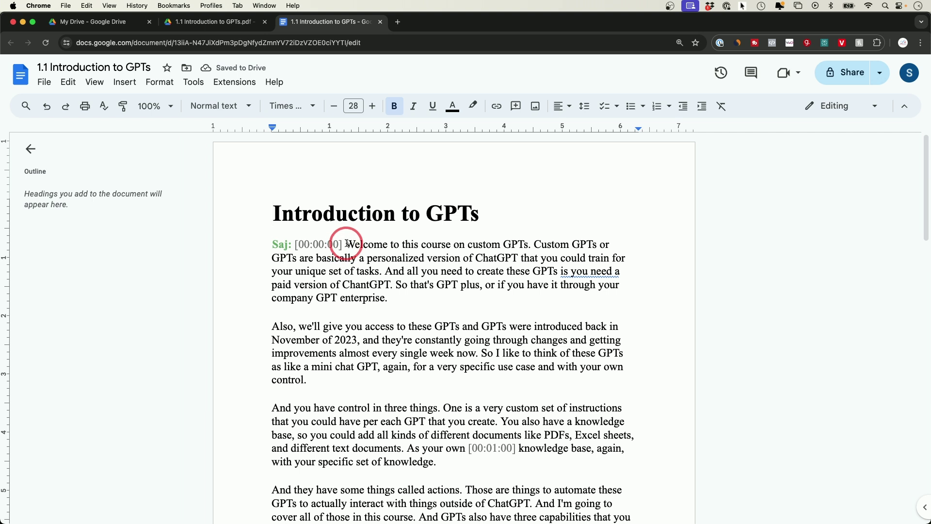
{"action": "left_click_drag", "start_coordinate": [345, 245], "coordinate": [255, 244]}
{"action": "key", "text": "BackSpace"}
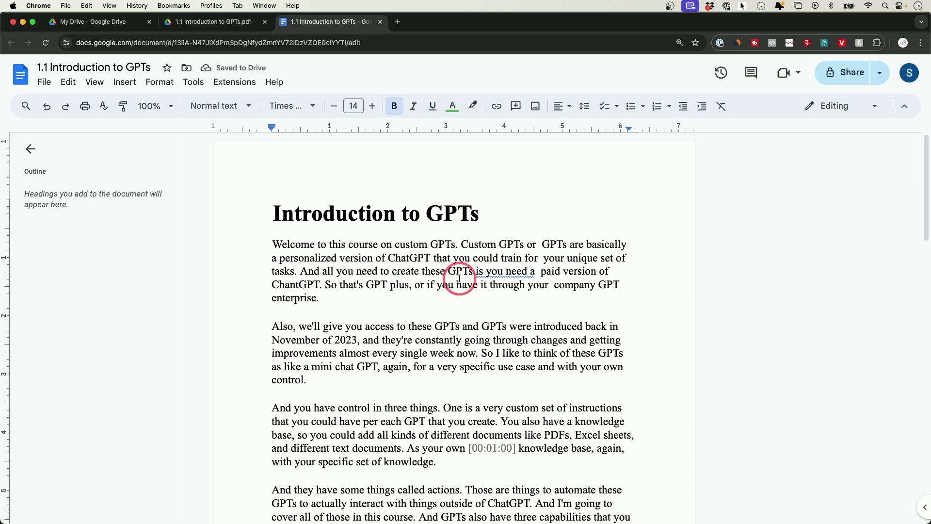
Return to My Drive, refresh the file list and check the Google Docs version of Introduction to GPTs
{"action": "left_click", "coordinate": [101, 22]}
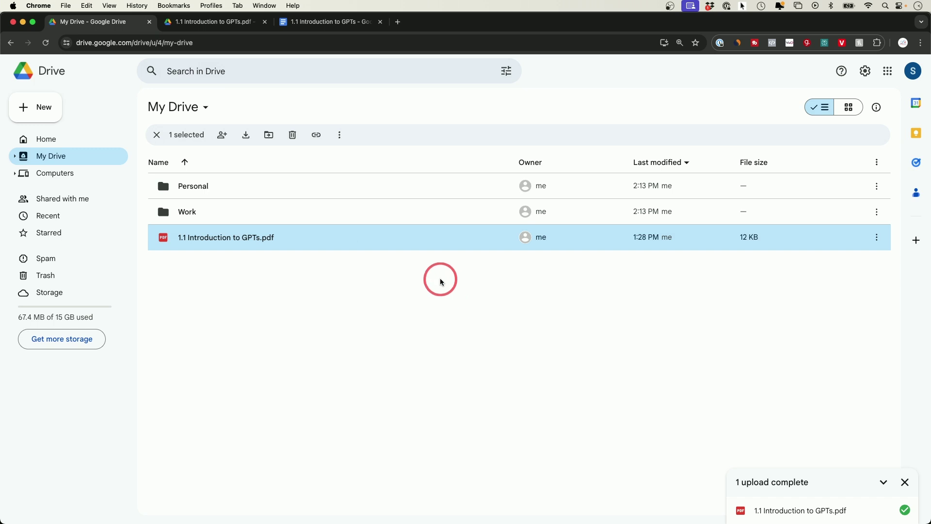
{"action": "key", "text": "super+r"}
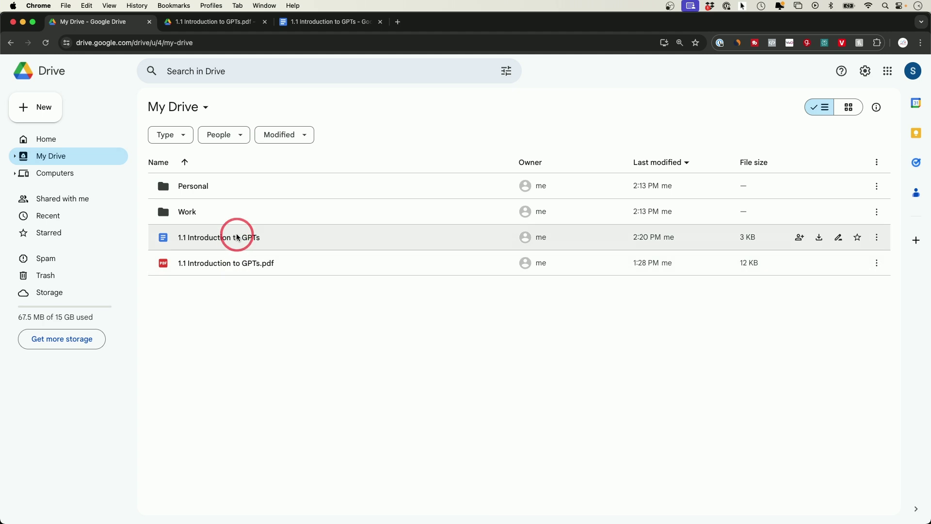
{"action": "mouse_move", "coordinate": [173, 239]}
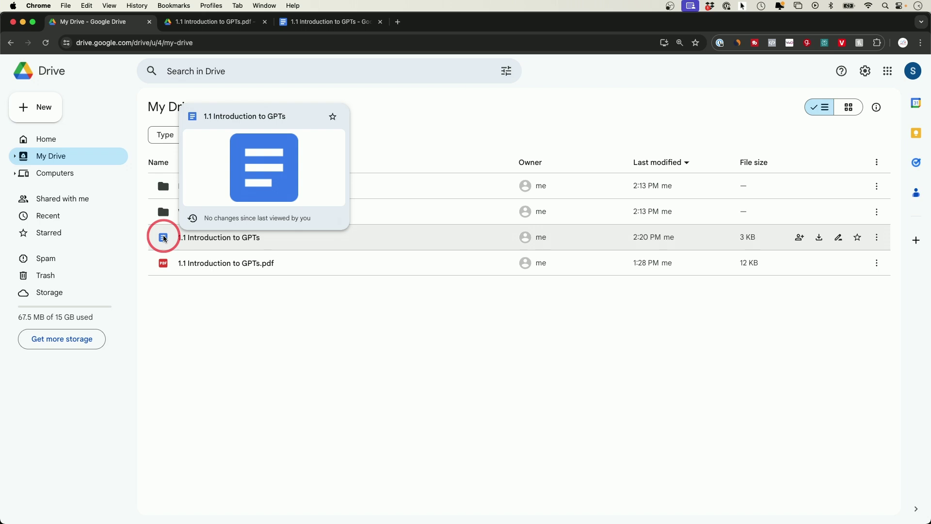
{"action": "left_click", "coordinate": [321, 240]}
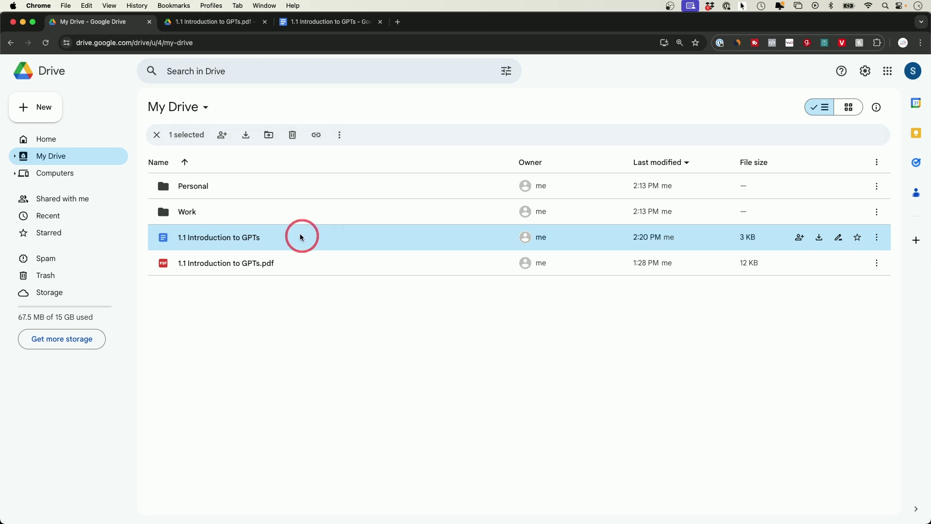
Download the Work folder and the Google Docs file "1.1 Introduction to GPTs" from My Drive
{"action": "left_click", "coordinate": [293, 214]}
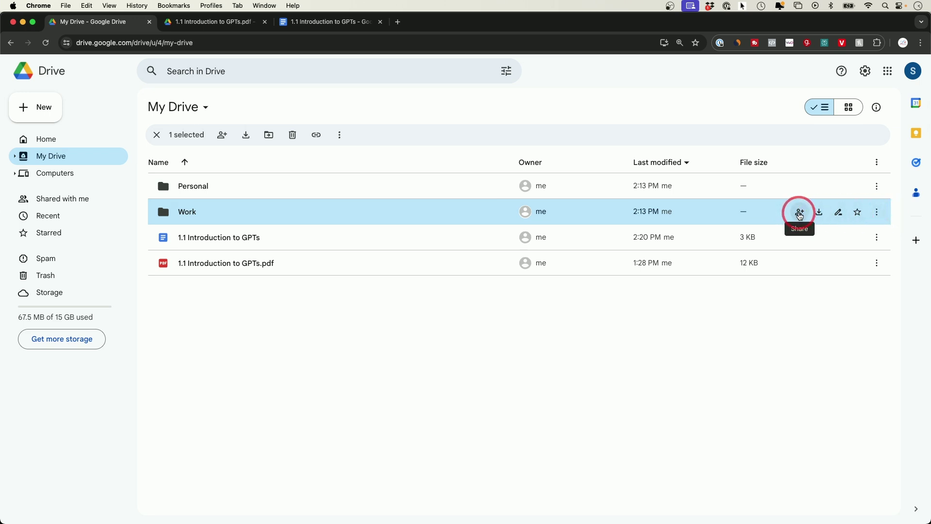
{"action": "left_click", "coordinate": [803, 216]}
{"action": "left_click", "coordinate": [821, 214]}
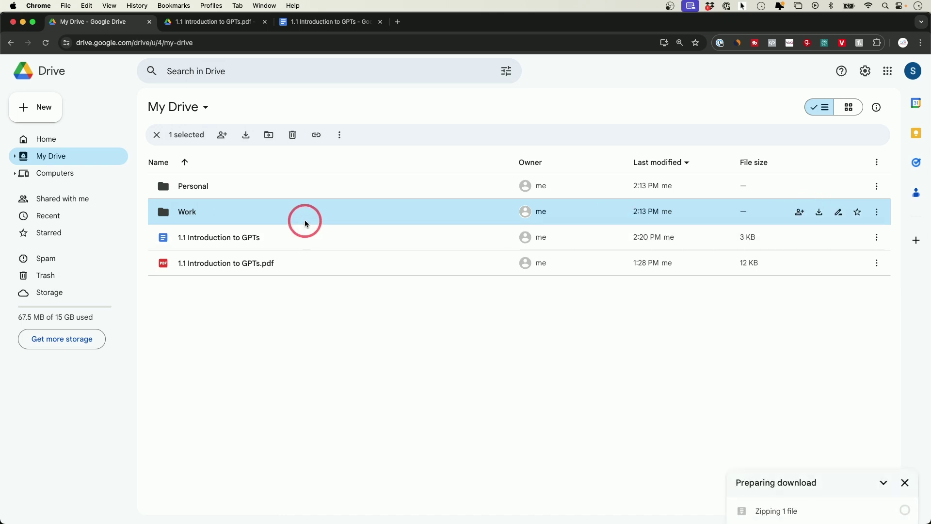
{"action": "left_click", "coordinate": [309, 237]}
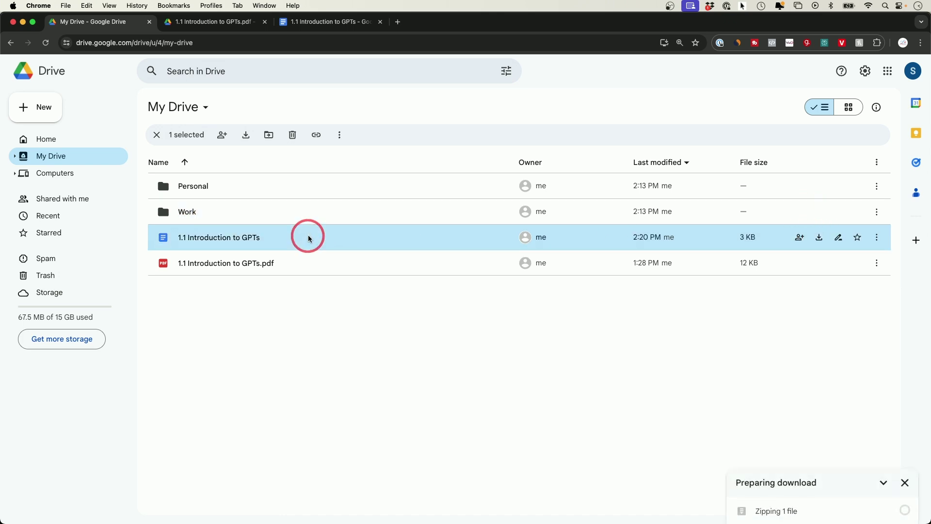
{"action": "left_click", "coordinate": [819, 238]}
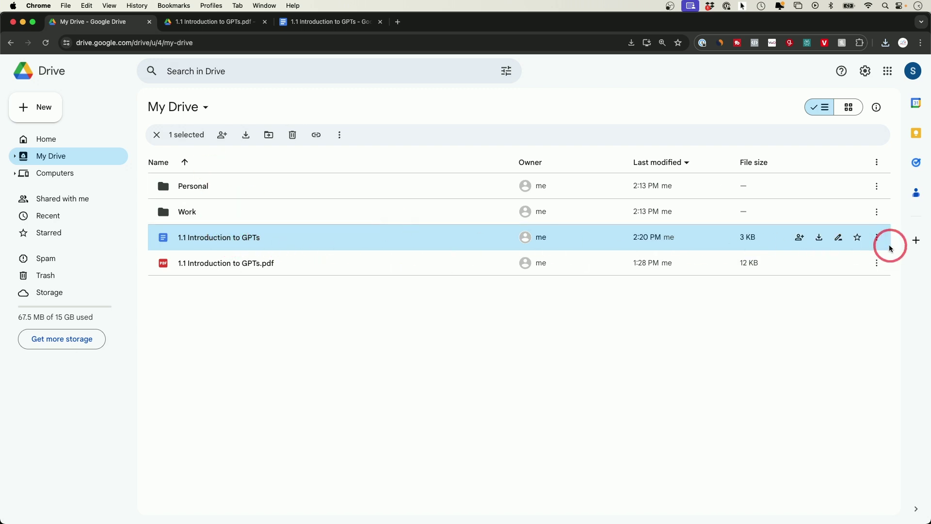
Star the Google Docs file "1.1 Introduction to GPTs" and check its available file actions in the Starred list
{"action": "left_click", "coordinate": [858, 238]}
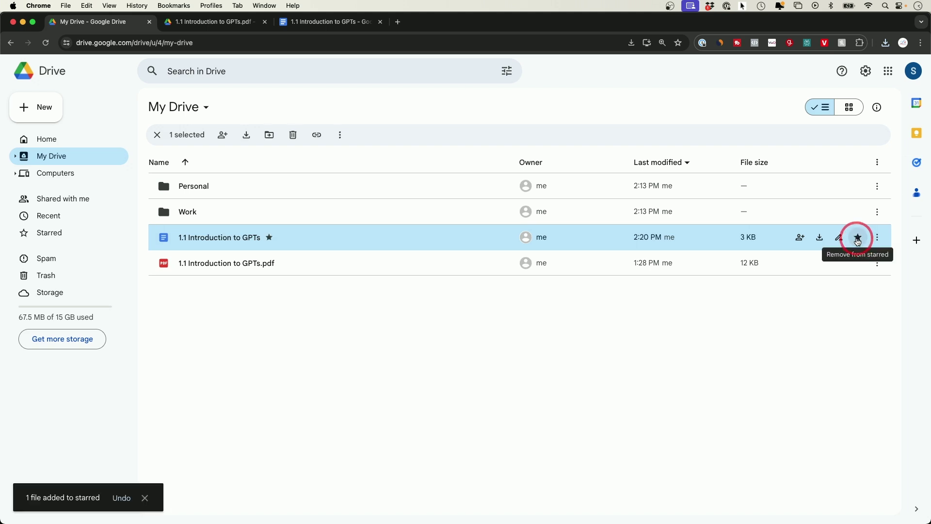
{"action": "left_click", "coordinate": [52, 238]}
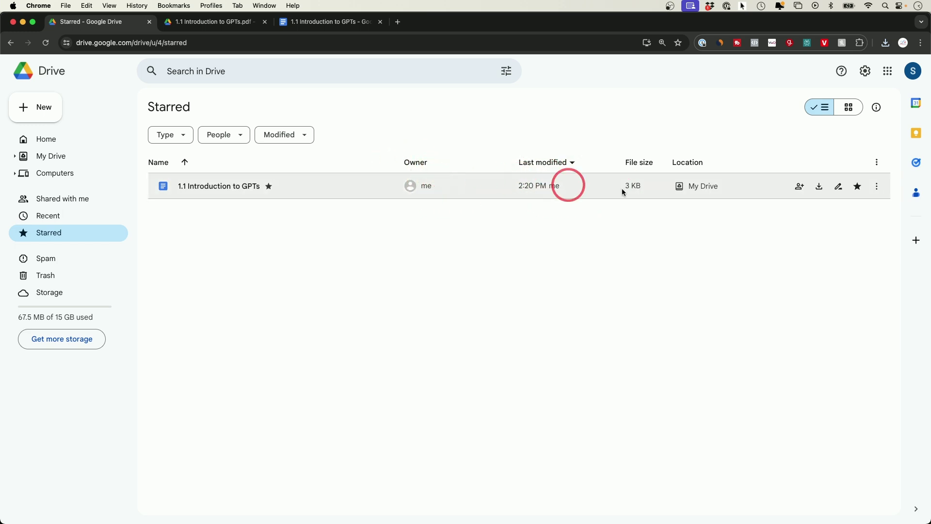
{"action": "left_click", "coordinate": [880, 189]}
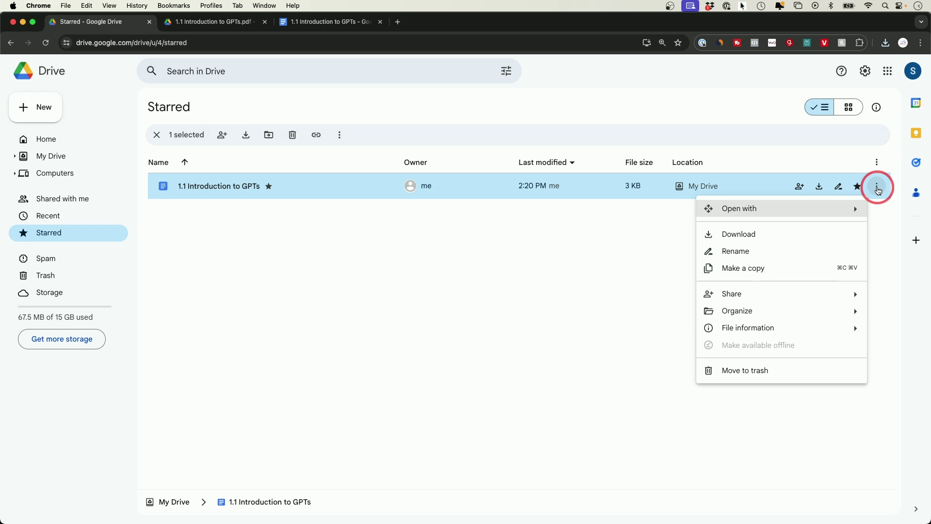
{"action": "mouse_move", "coordinate": [759, 209]}
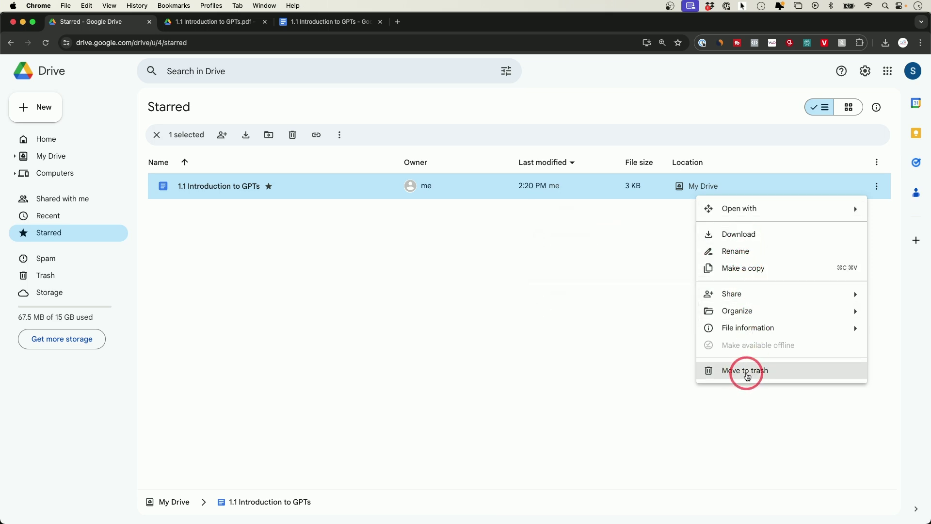
{"action": "left_click", "coordinate": [515, 247]}
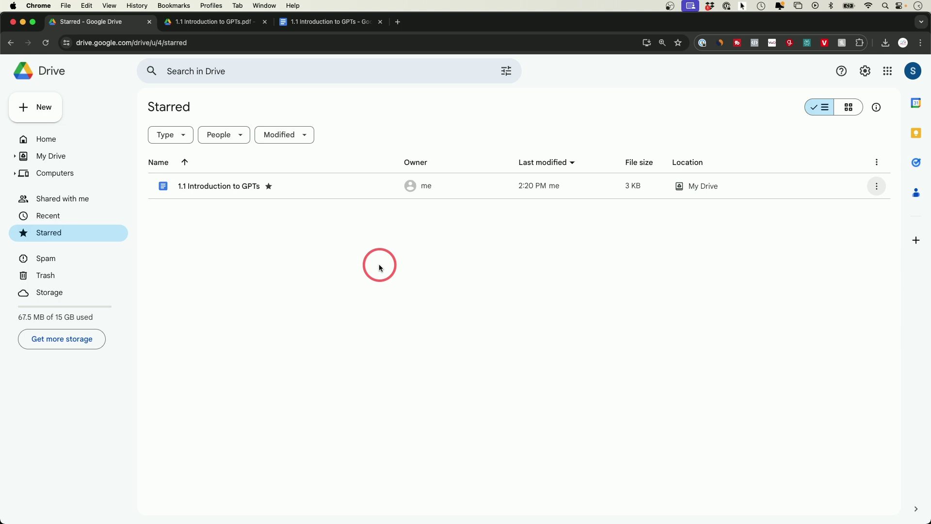
{"action": "left_click", "coordinate": [877, 186]}
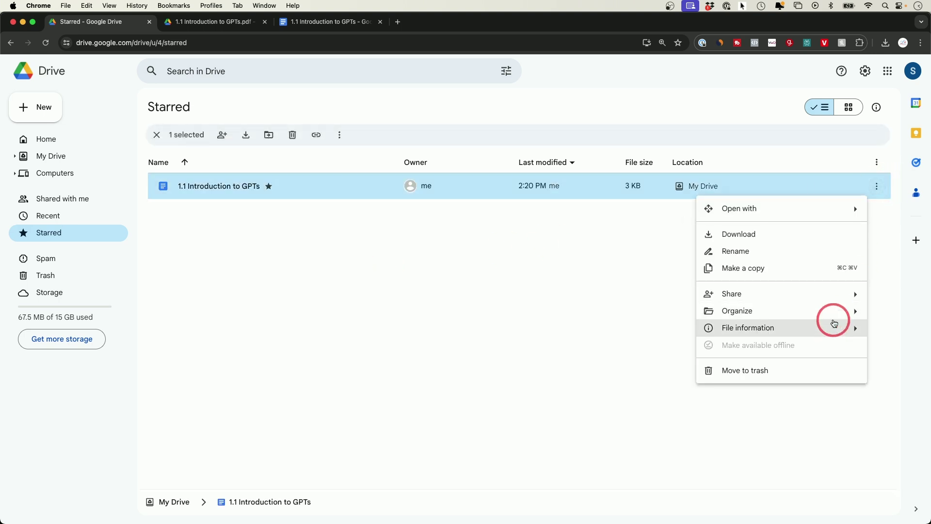
{"action": "left_click", "coordinate": [616, 313]}
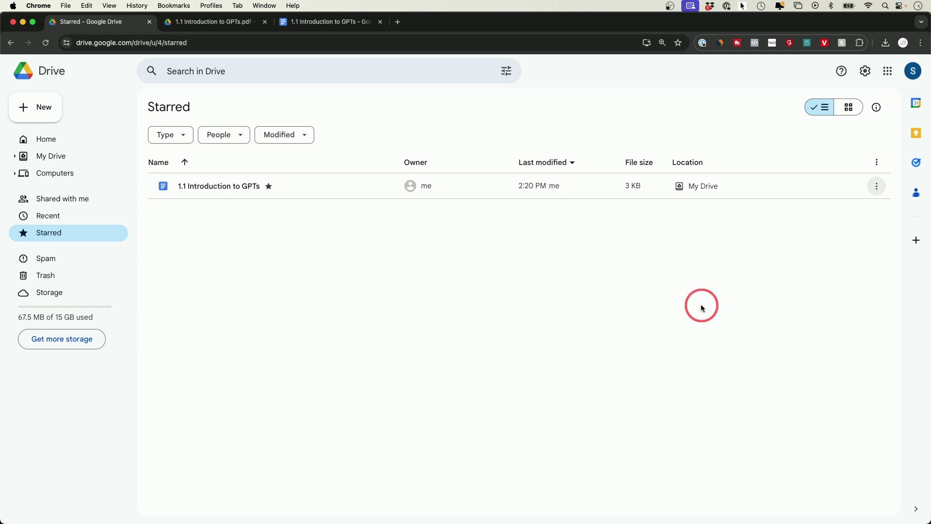
Share "1.1 Introduction to GPTs.pdf" from My Drive with the contact's e-mail as Editor, notifying them with the message "review this"
{"action": "key", "text": "super+bracketleft"}
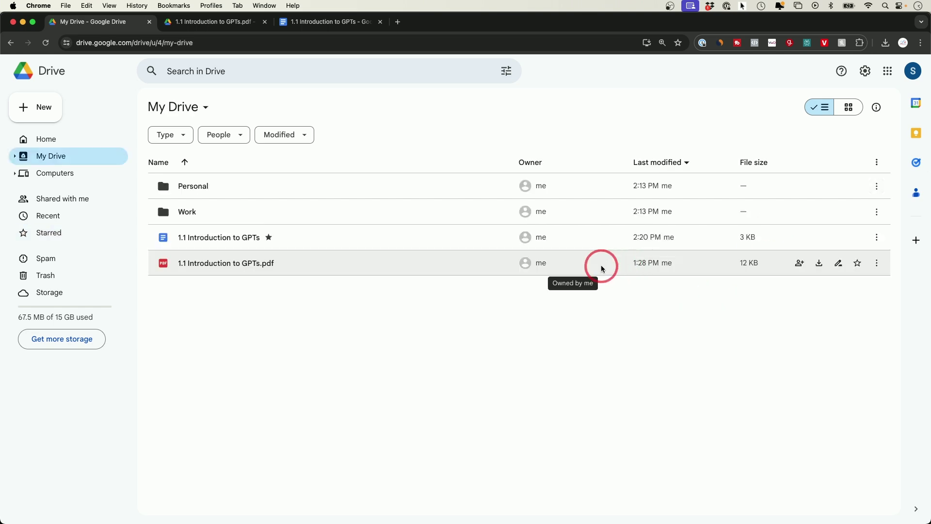
{"action": "left_click", "coordinate": [304, 267]}
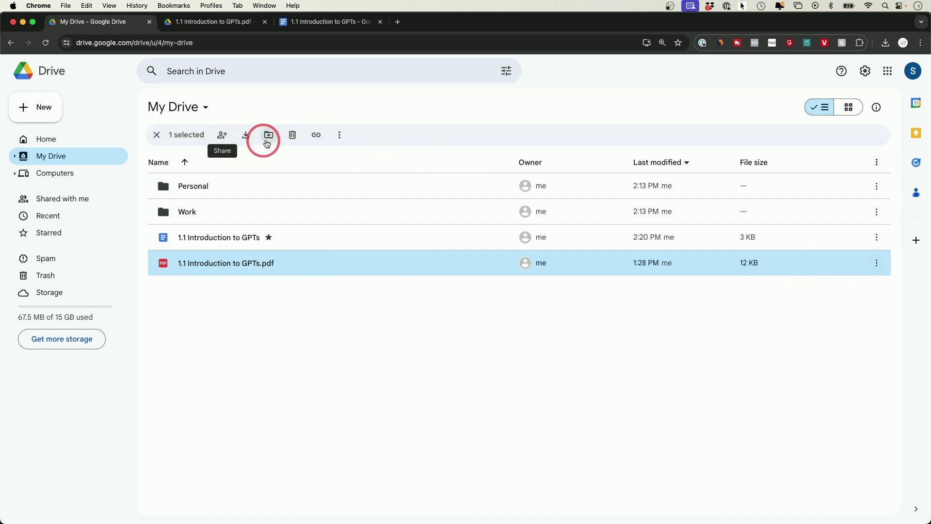
{"action": "left_click", "coordinate": [222, 136]}
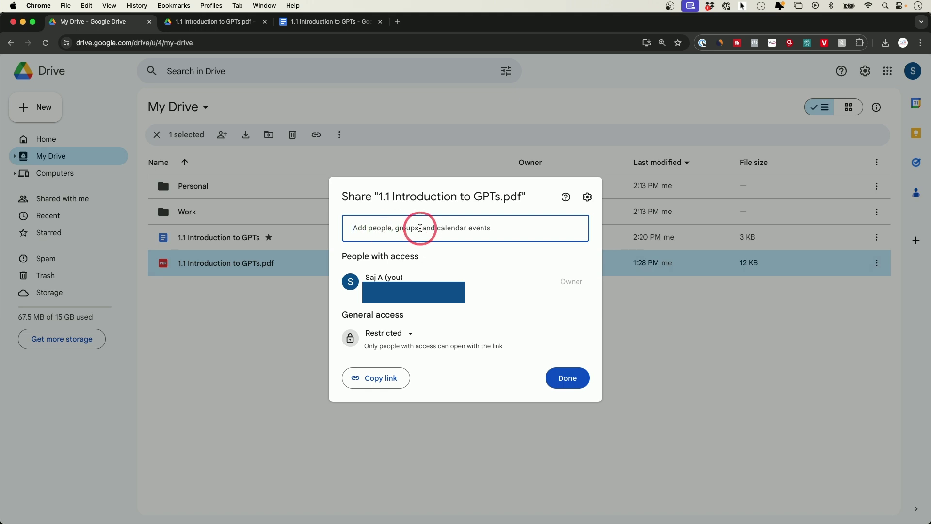
{"action": "key", "text": "super+v"}
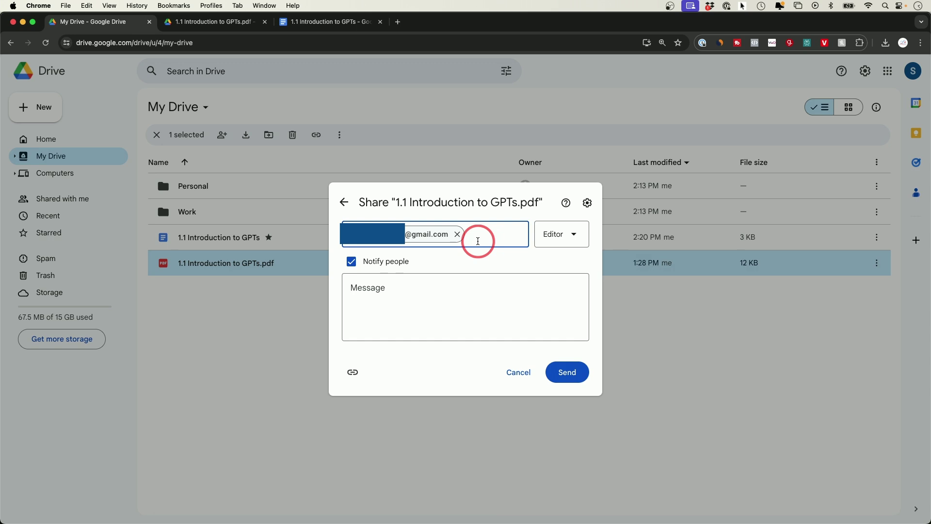
{"action": "left_click", "coordinate": [567, 239]}
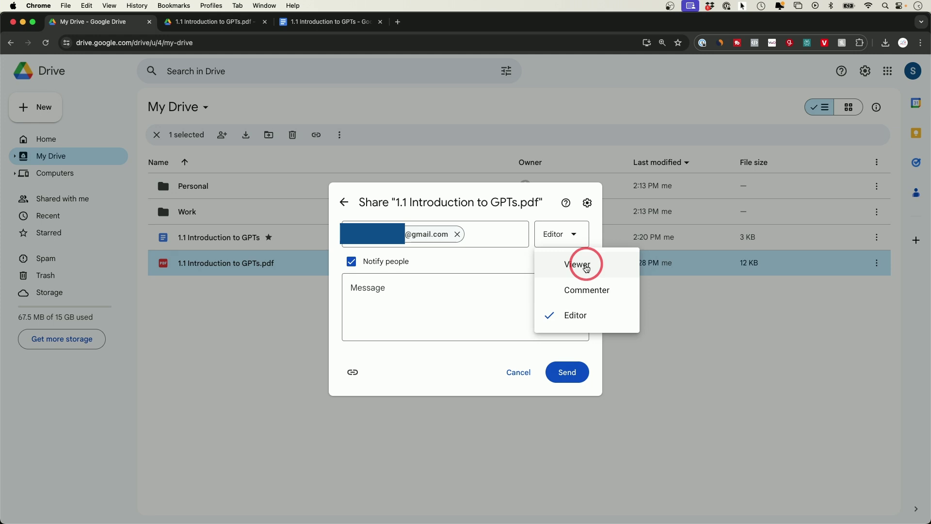
{"action": "left_click", "coordinate": [510, 252]}
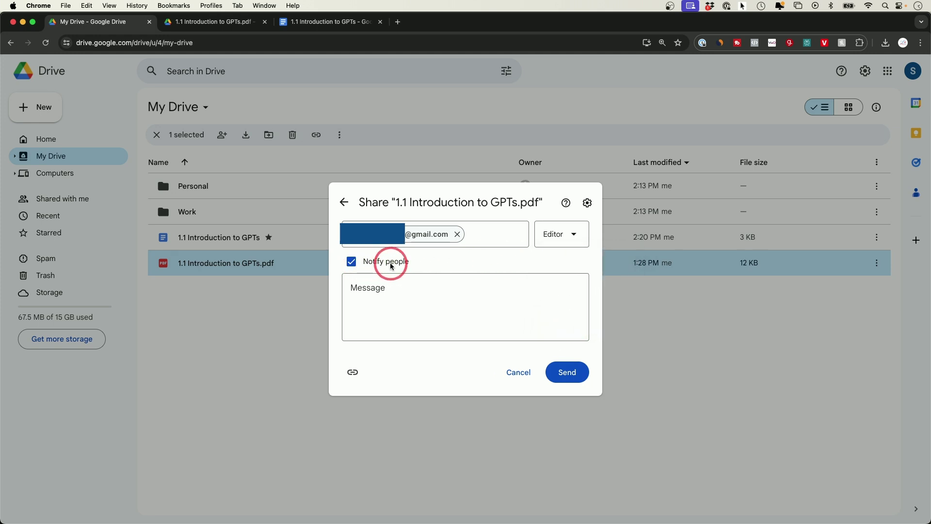
{"action": "left_click", "coordinate": [393, 295]}
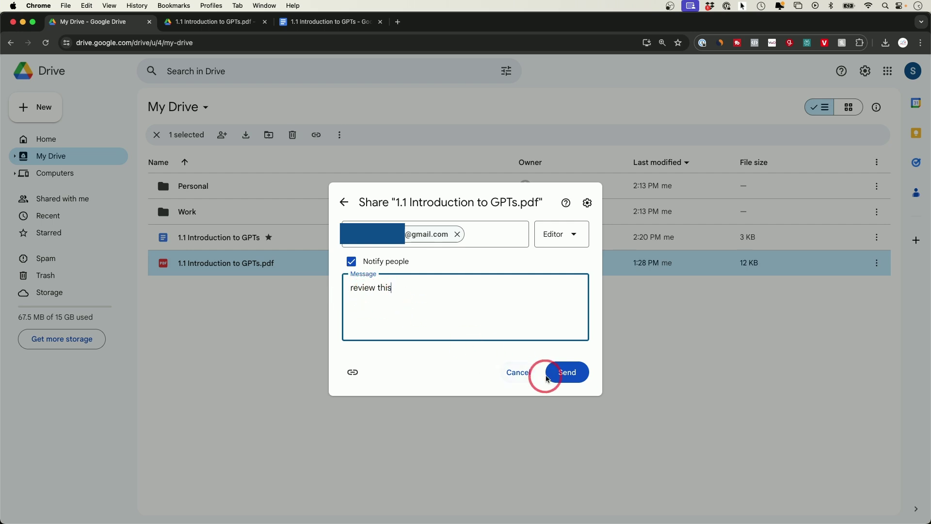
{"action": "left_click", "coordinate": [569, 377]}
Review the role options for the person invited to the PDF and copy the file's sharing link
{"action": "left_click", "coordinate": [222, 135]}
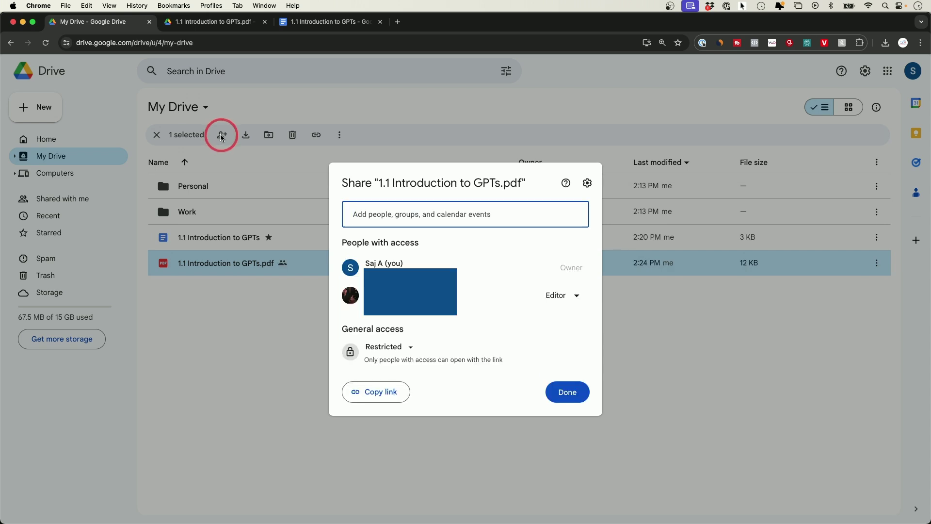
{"action": "left_click", "coordinate": [576, 296]}
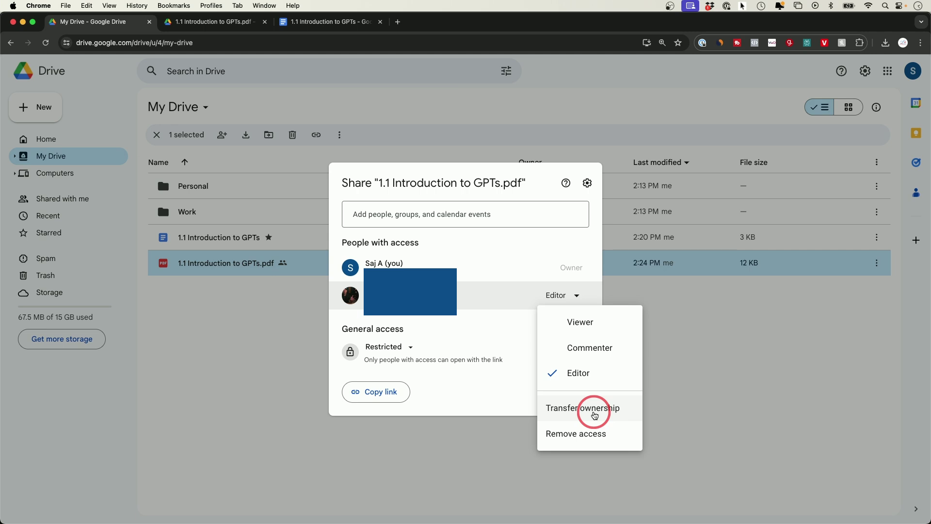
{"action": "left_click", "coordinate": [575, 299]}
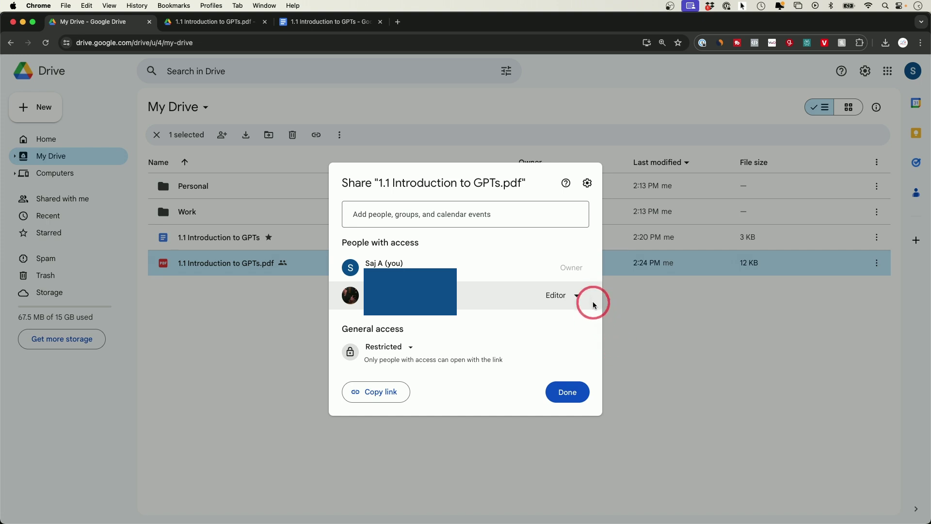
{"action": "left_click", "coordinate": [370, 394]}
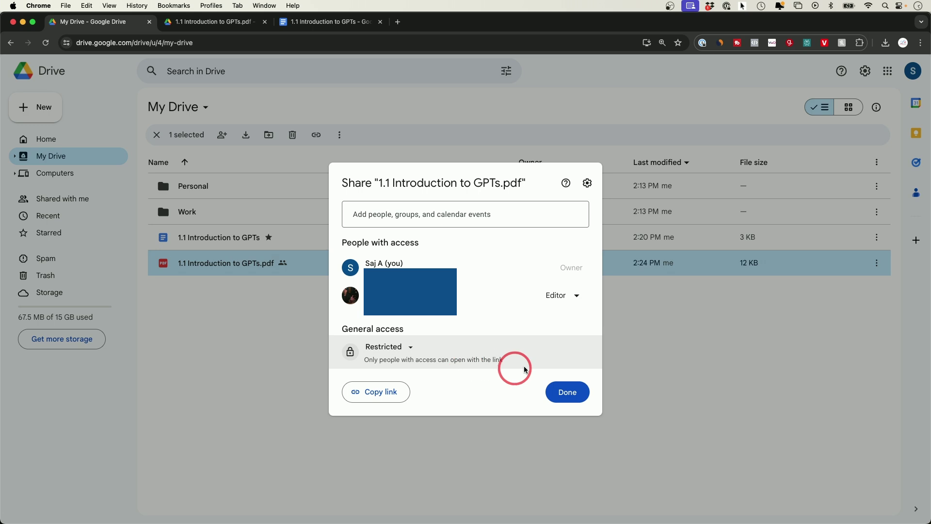
Set the PDF's general access to Anyone with the link, keeping the Viewer role, and finish sharing
{"action": "left_click", "coordinate": [412, 349]}
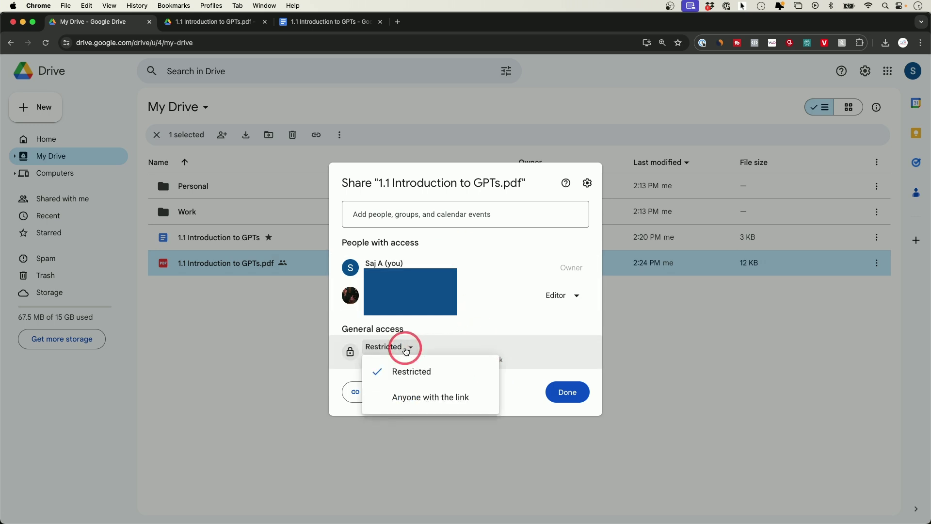
{"action": "left_click", "coordinate": [423, 401]}
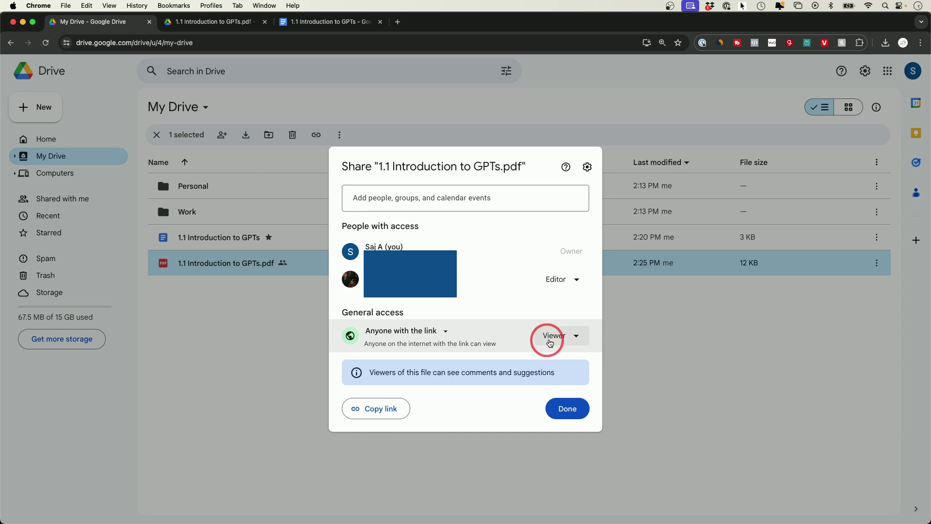
{"action": "left_click", "coordinate": [565, 337]}
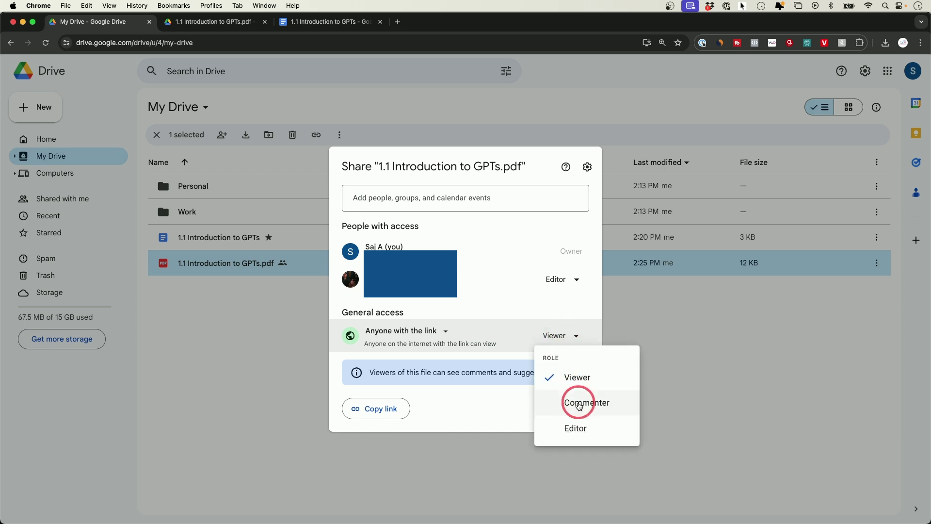
{"action": "left_click", "coordinate": [573, 340]}
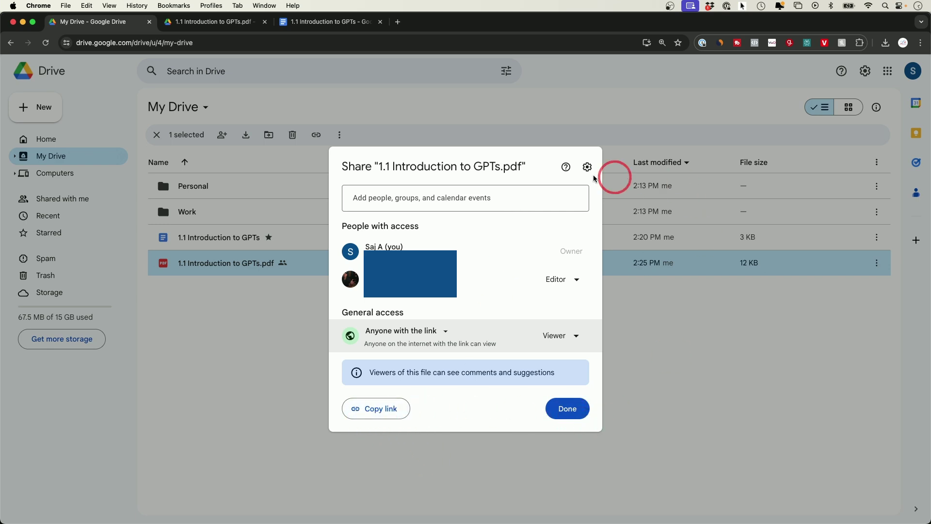
{"action": "left_click", "coordinate": [568, 409]}
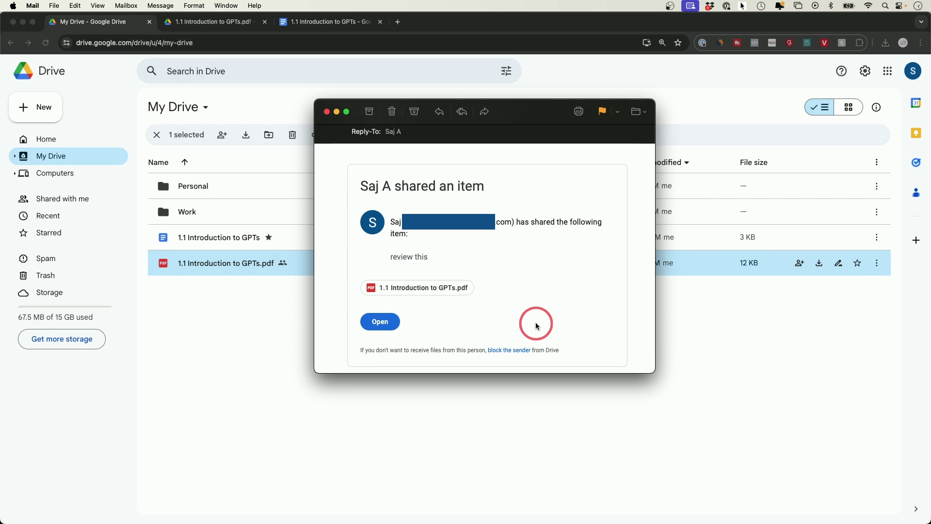
{"action": "left_click", "coordinate": [266, 321]}
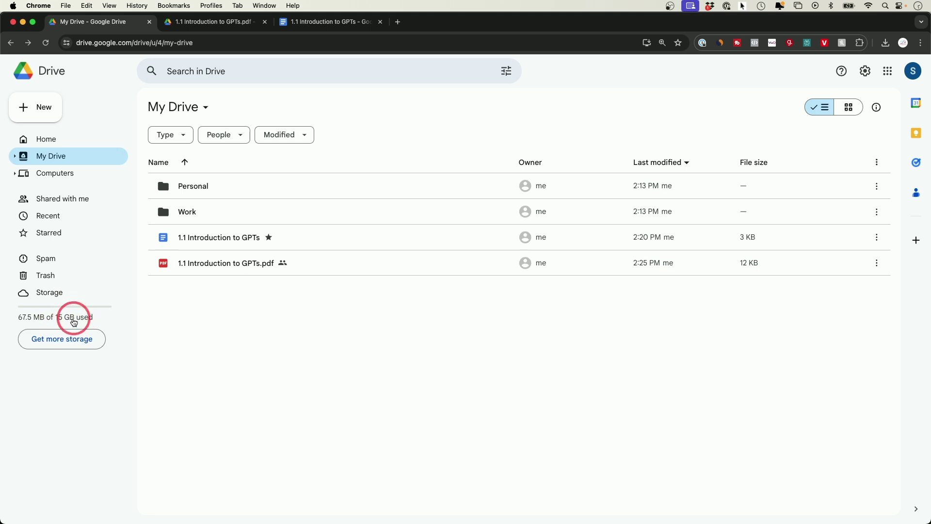
Examine the Google One storage upgrade plans and their sizes, then return to My Drive
{"action": "left_click", "coordinate": [53, 339]}
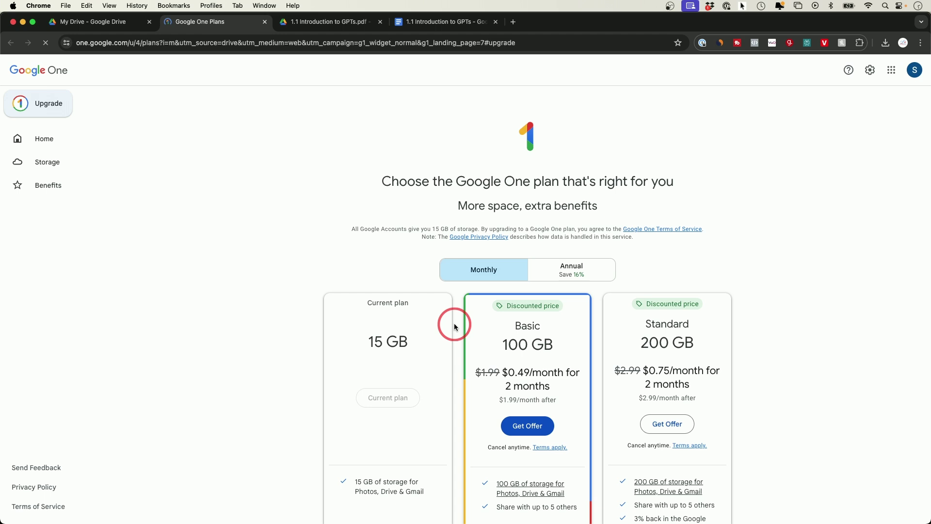
{"action": "scroll", "coordinate": [491, 355], "scroll_direction": "down", "scroll_amount": 3}
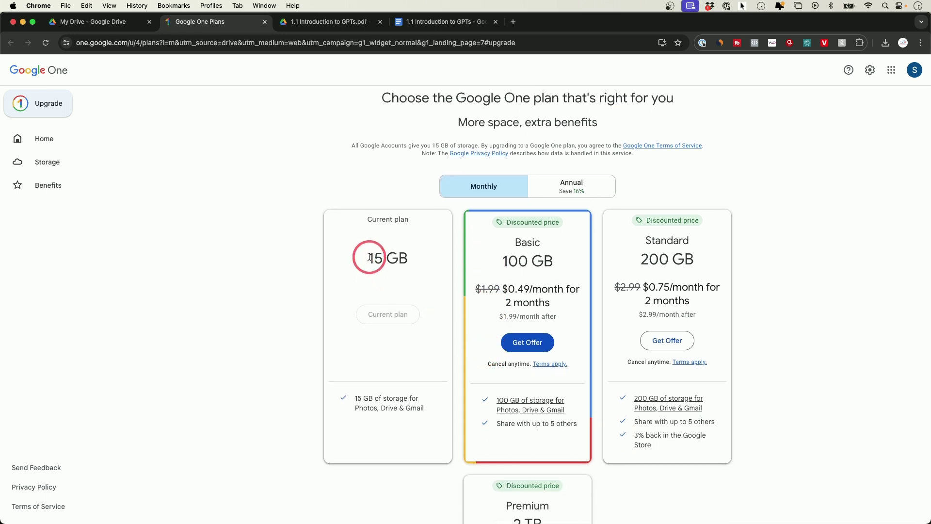
{"action": "left_click_drag", "start_coordinate": [368, 258], "coordinate": [425, 257]}
{"action": "left_click_drag", "start_coordinate": [500, 264], "coordinate": [725, 262]}
{"action": "scroll", "coordinate": [689, 265], "scroll_direction": "down", "scroll_amount": 3}
{"action": "left_click_drag", "start_coordinate": [515, 439], "coordinate": [571, 433]}
{"action": "scroll", "coordinate": [523, 221], "scroll_direction": "up", "scroll_amount": 4}
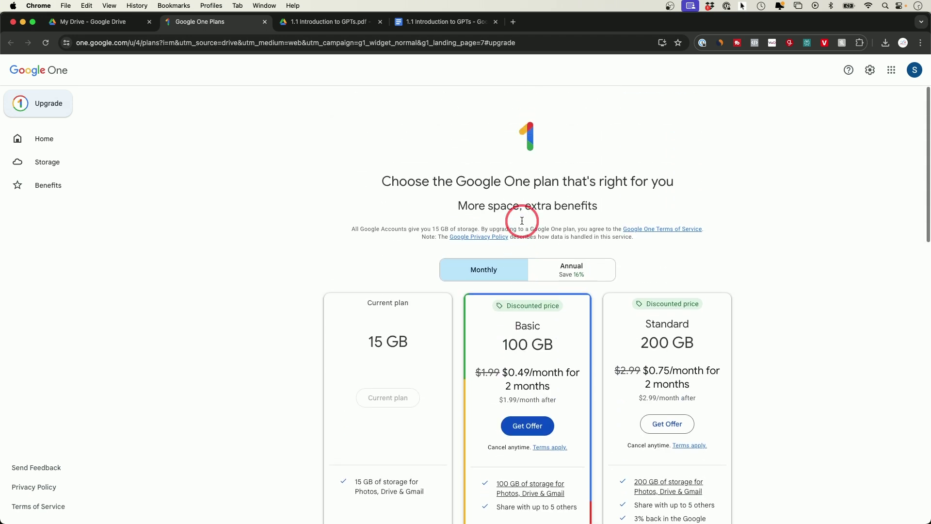
{"action": "key", "text": "super+w"}
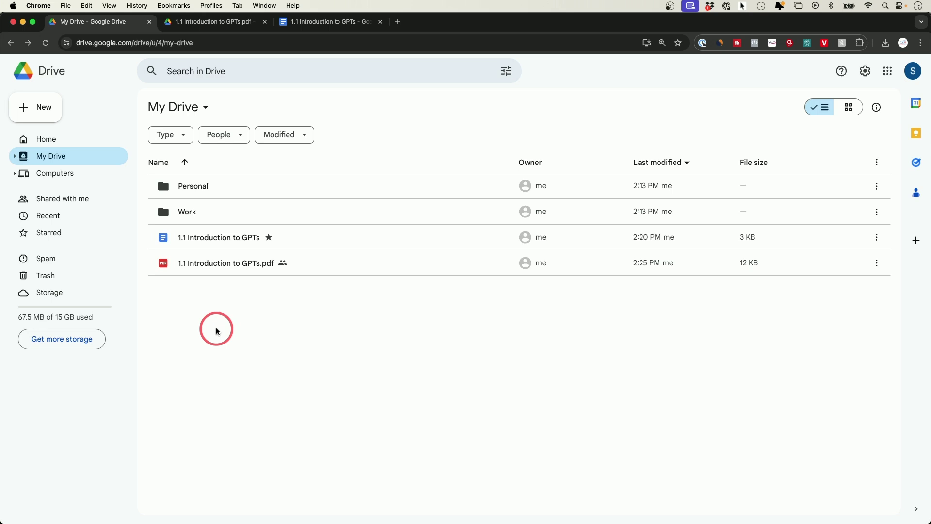
Examine the file types that can be created in Drive and the list of other Google apps
{"action": "left_click", "coordinate": [29, 108]}
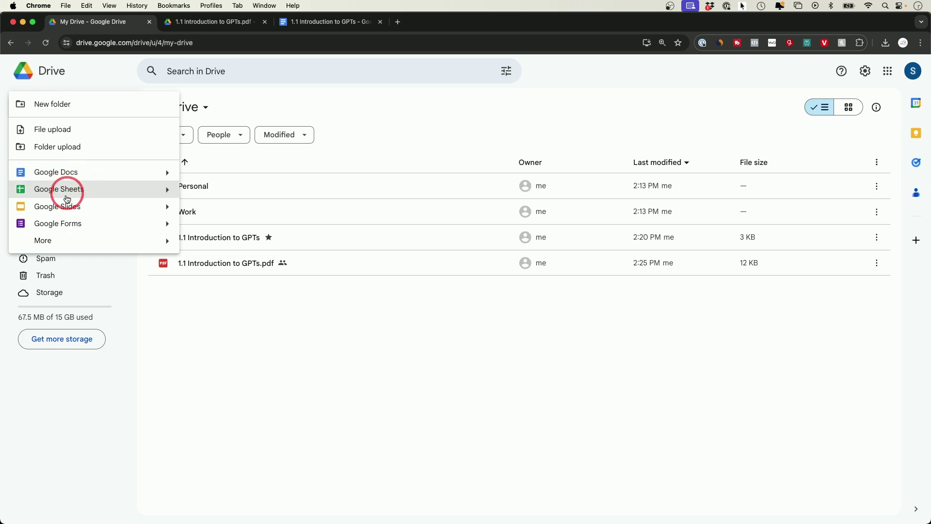
{"action": "mouse_move", "coordinate": [65, 239]}
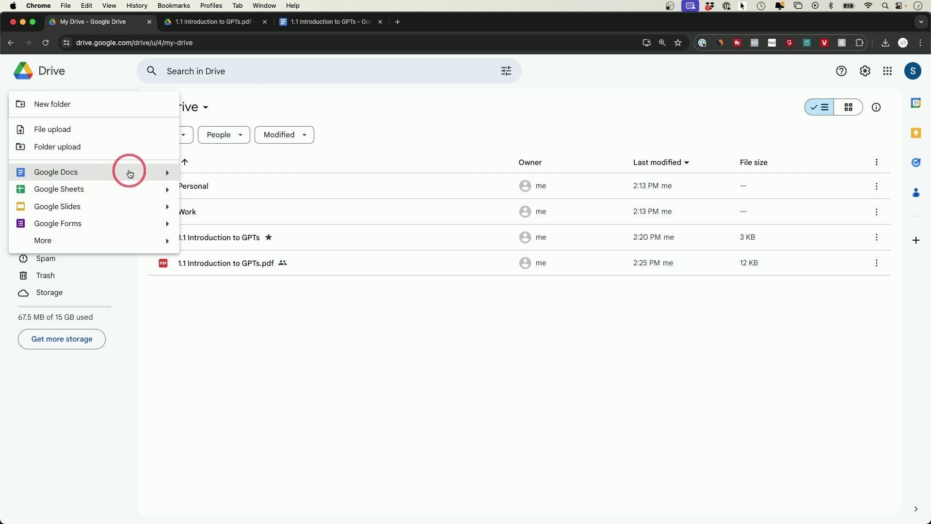
{"action": "left_click", "coordinate": [759, 87]}
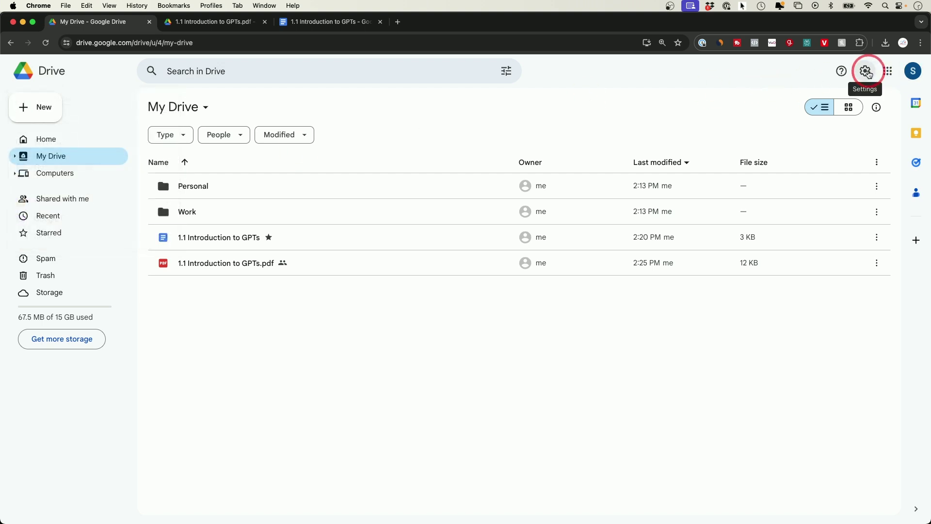
{"action": "left_click", "coordinate": [887, 72]}
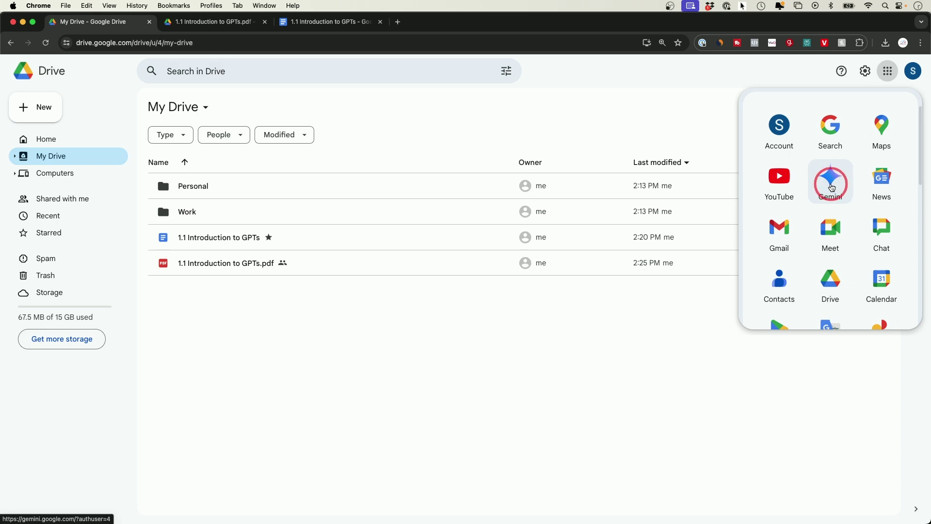
{"action": "left_click", "coordinate": [493, 354]}
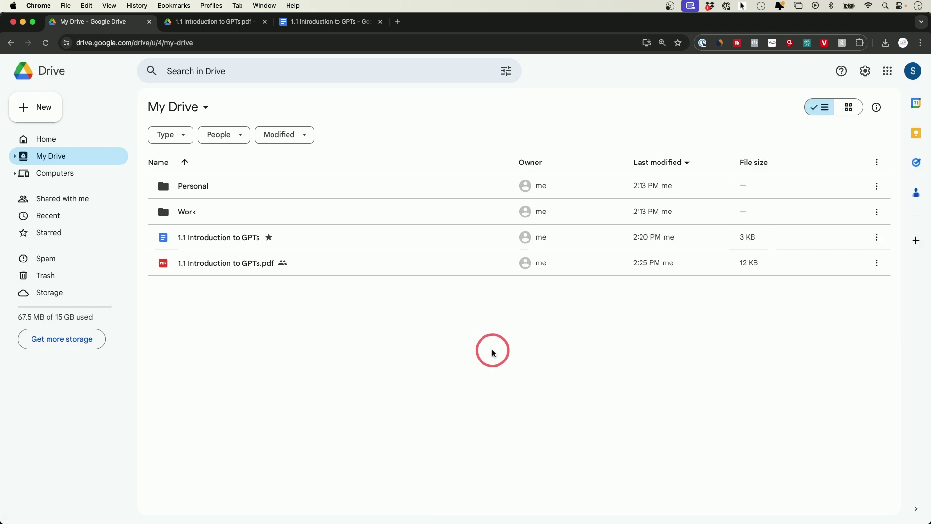